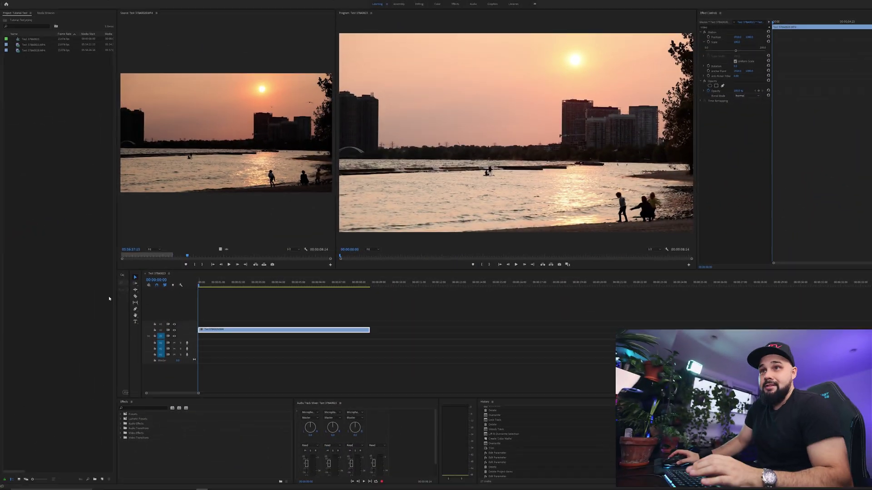
Play the sequence from the start and stop near 00:00:08:06 at the clip's end
click(193, 285)
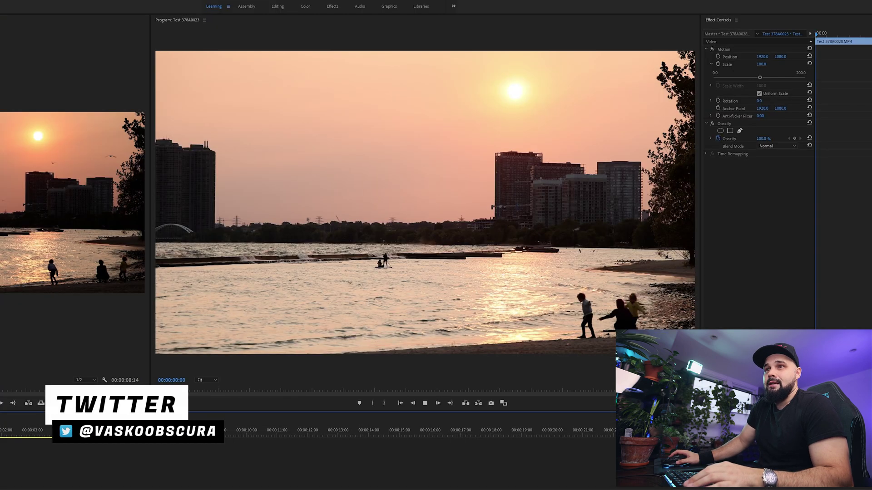
key(space)
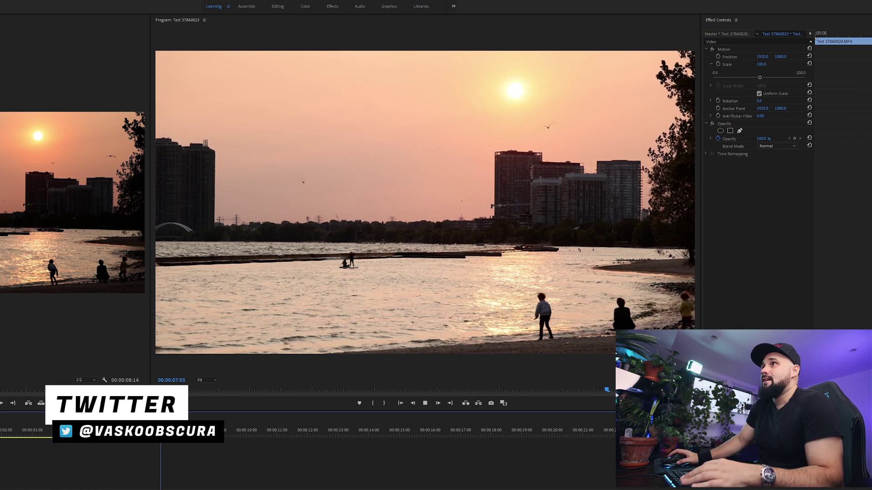
key(space)
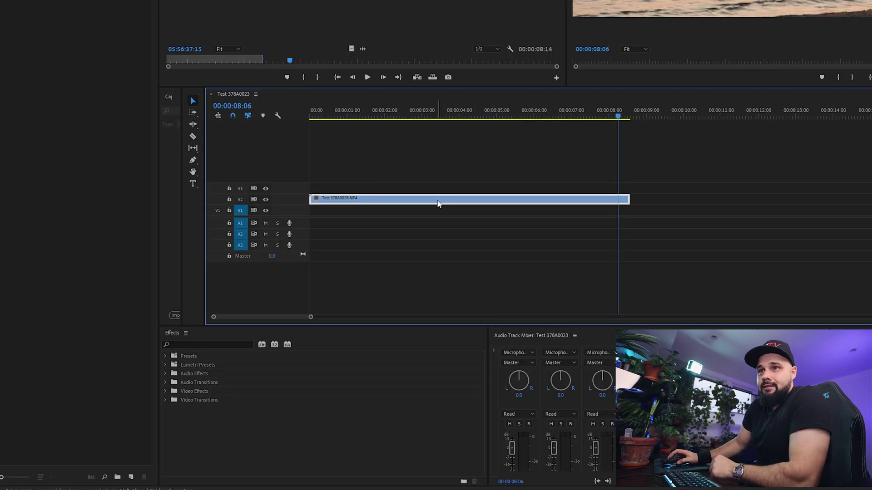
Move the sunset clip from V2 up to V3, then create a new white Color Matte in the bin
drag(438, 203, 440, 190)
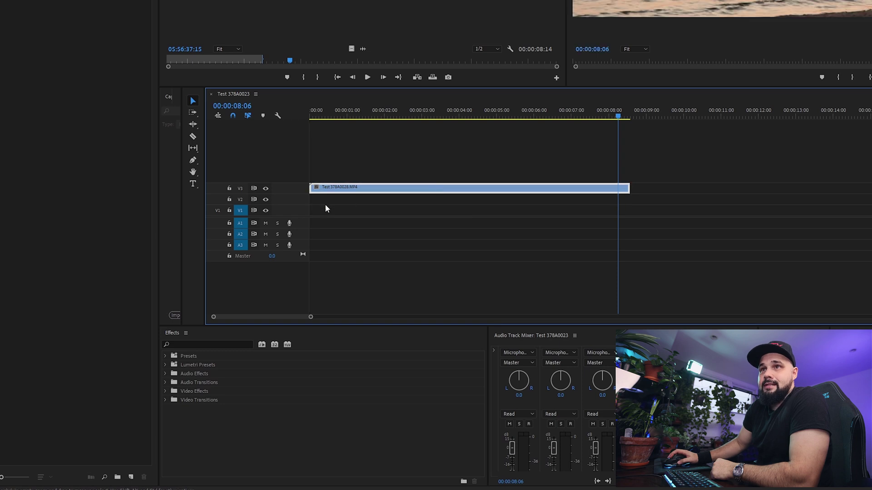
click(131, 478)
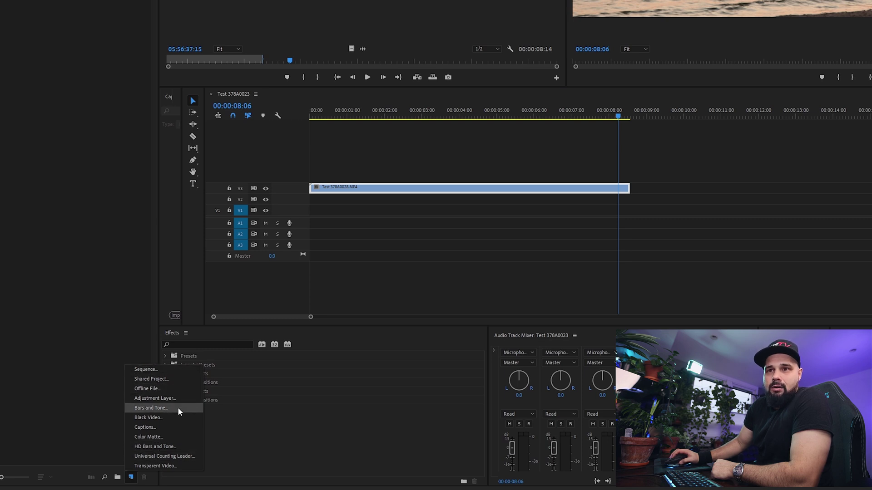
click(167, 436)
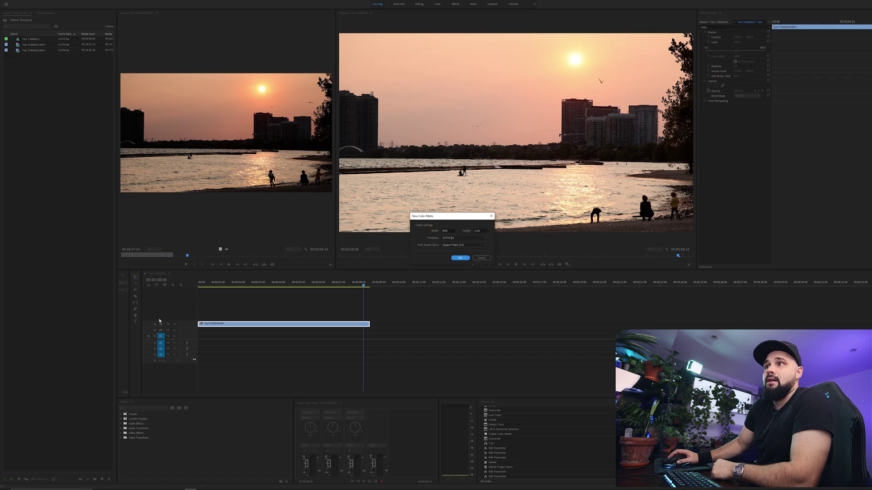
click(459, 258)
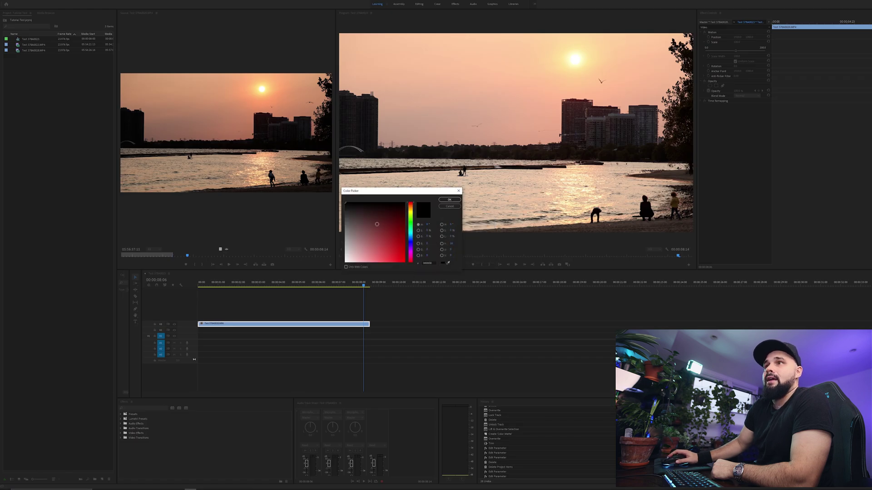
click(449, 200)
text(zlfgjkfghdfgfjdfg)
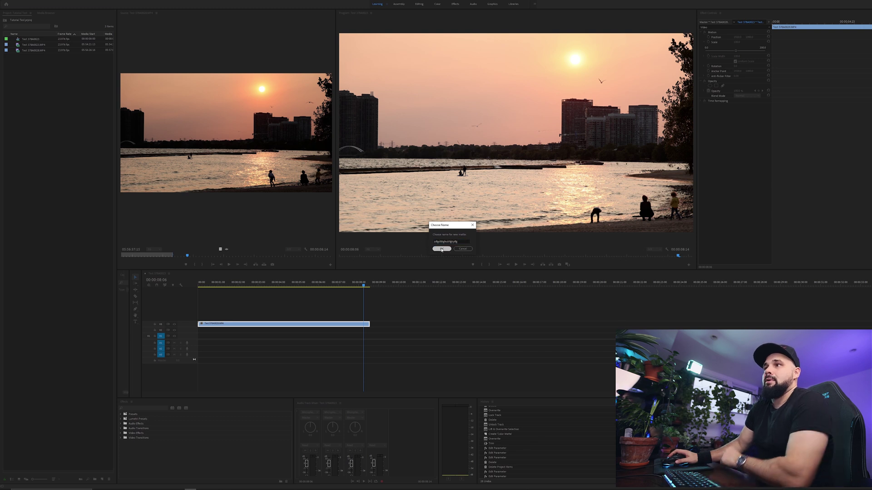
key(Return)
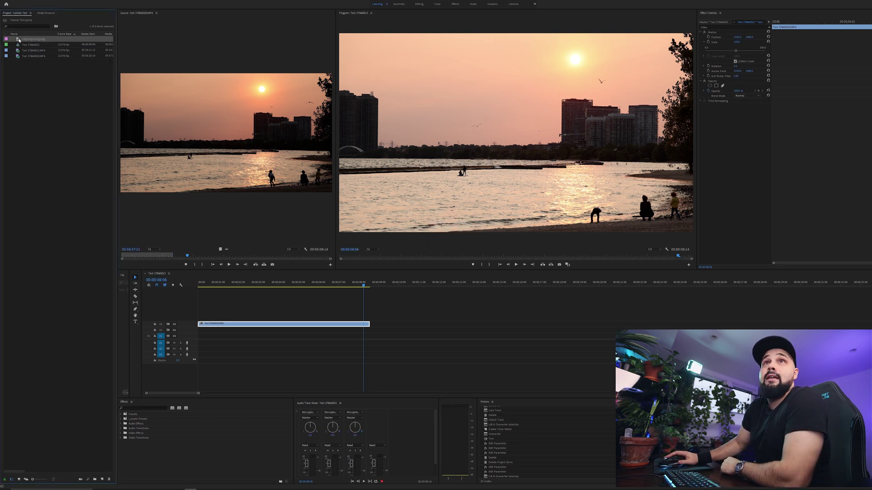
Put the white matte on V2, extend it to the clip's end, and scale the sunset clip to 70
drag(169, 106, 197, 334)
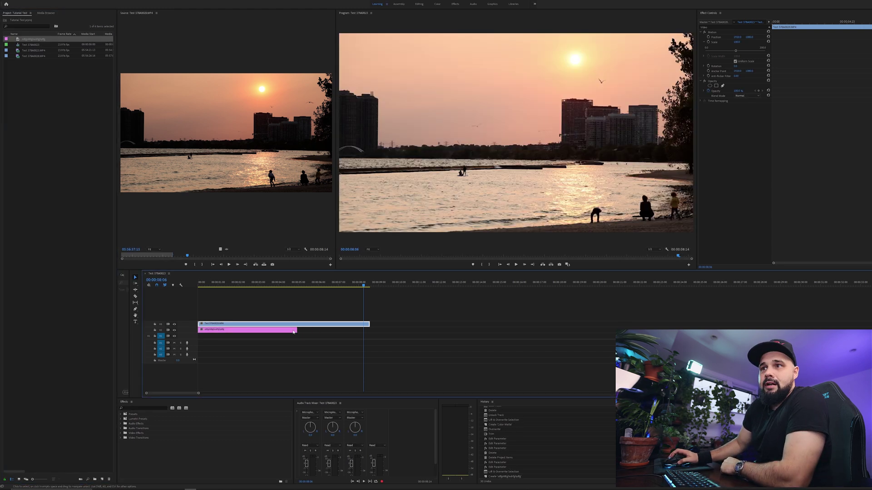
drag(296, 330, 370, 329)
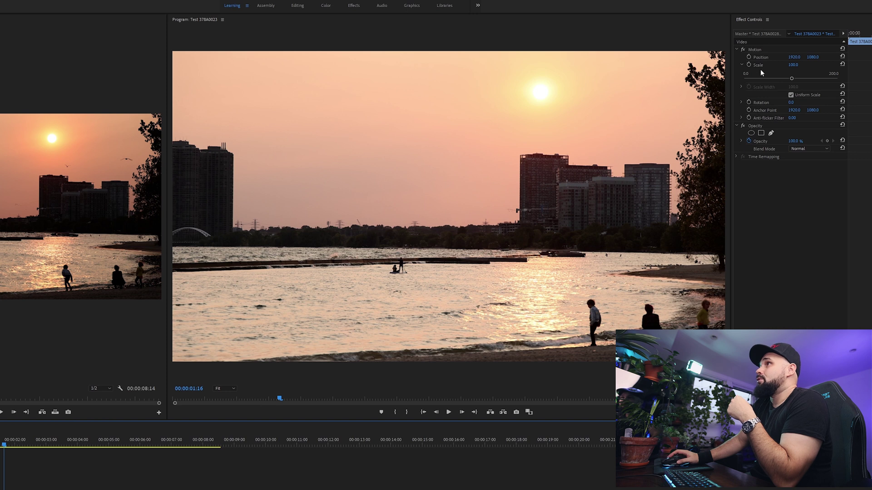
click(793, 64)
text(40)
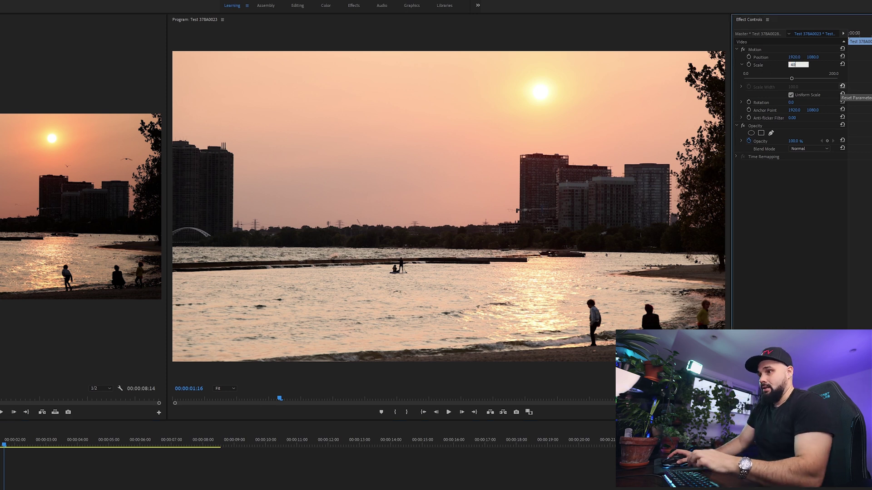
key(Return)
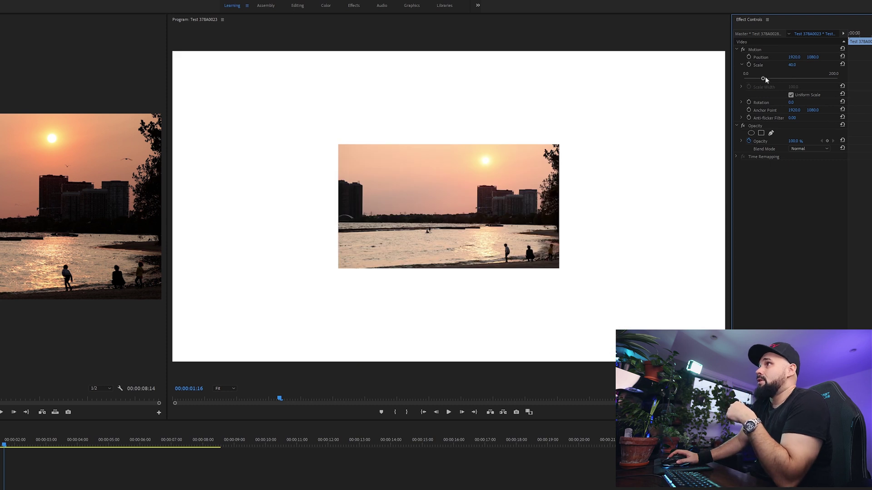
mouse_move(764, 78)
mouse_down()
mouse_move(792, 83)
mouse_move(776, 83)
mouse_up()
click(795, 65)
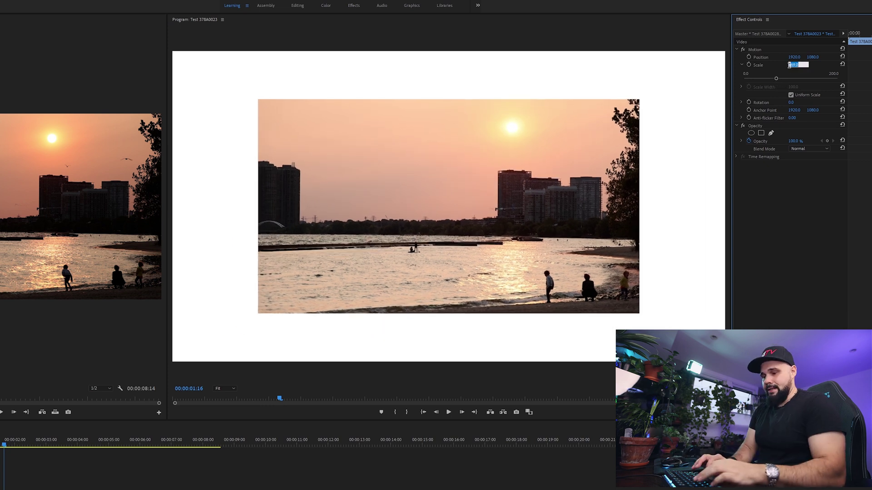
key(Return)
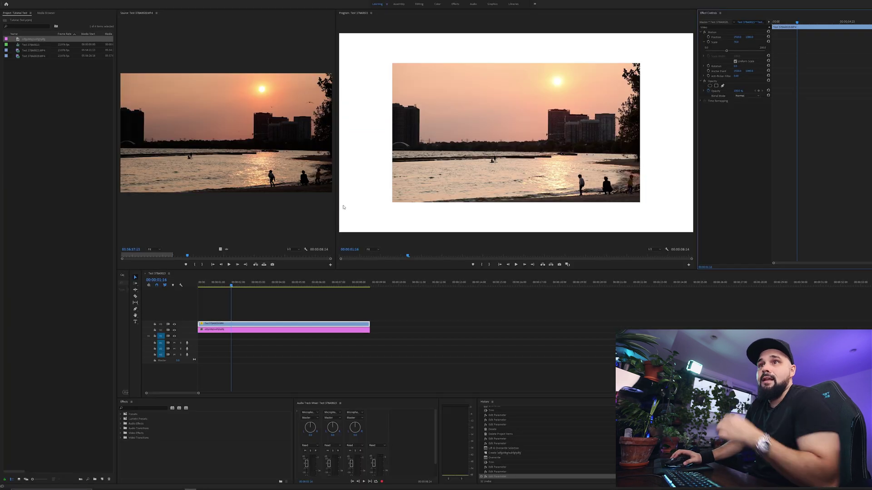
drag(211, 286, 179, 298)
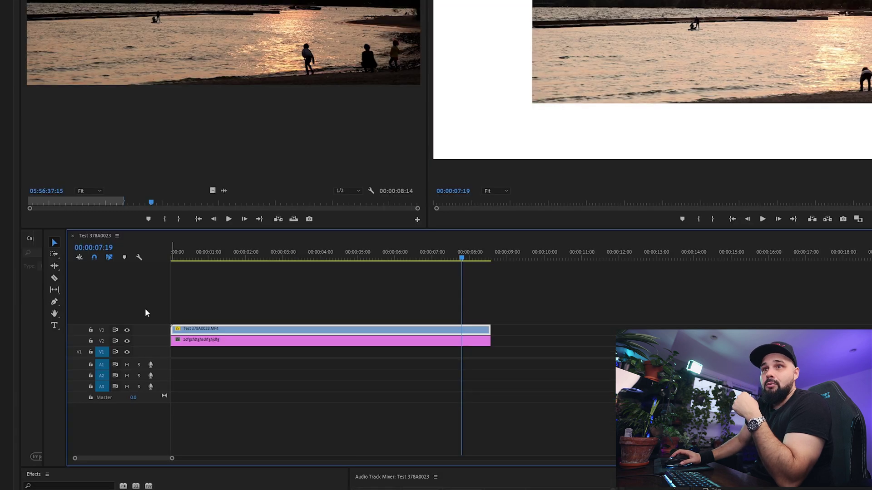
Add one new video track and one new audio track to the sequence
right_click(183, 313)
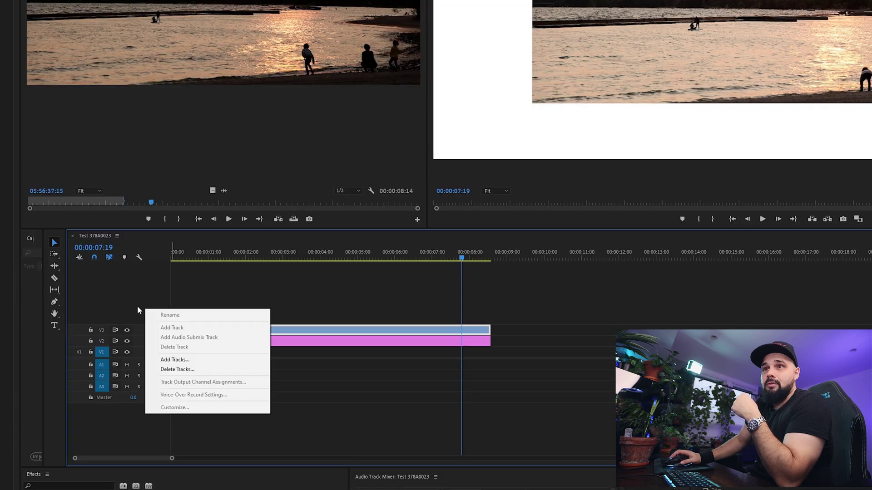
click(194, 359)
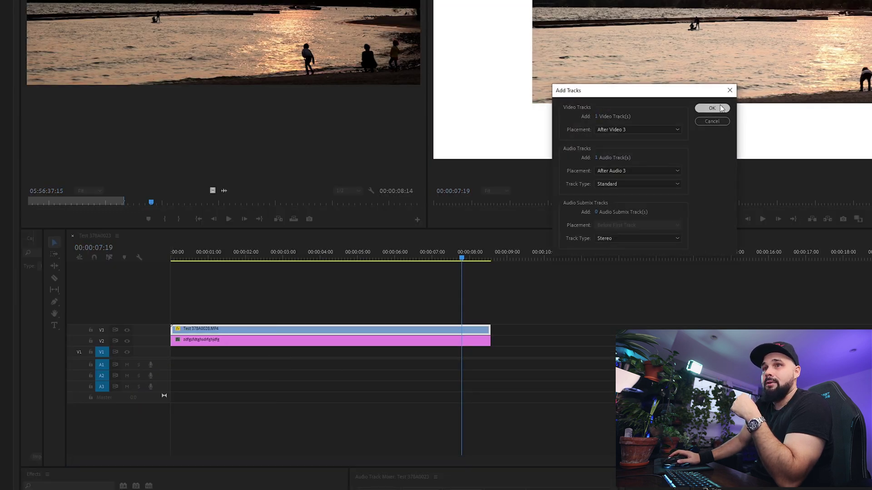
click(712, 108)
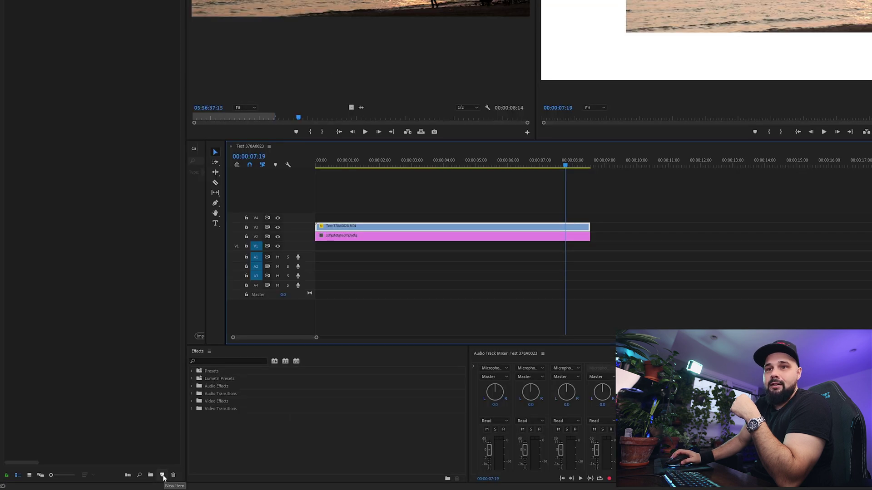
Create a new adjustment layer and place it on V4 spanning the sunset clip
click(164, 476)
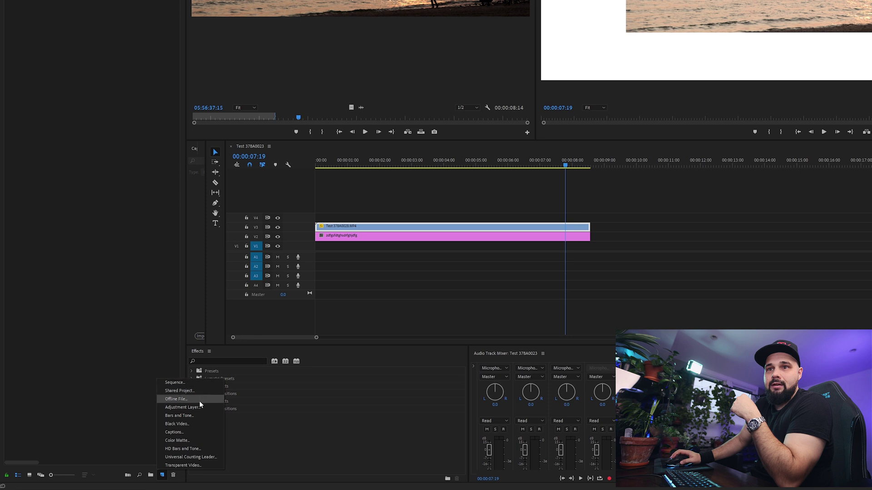
click(191, 407)
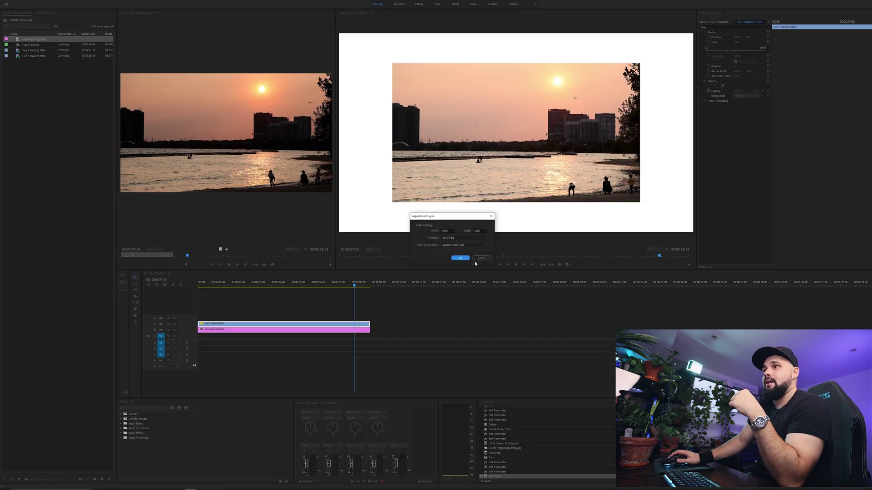
click(460, 258)
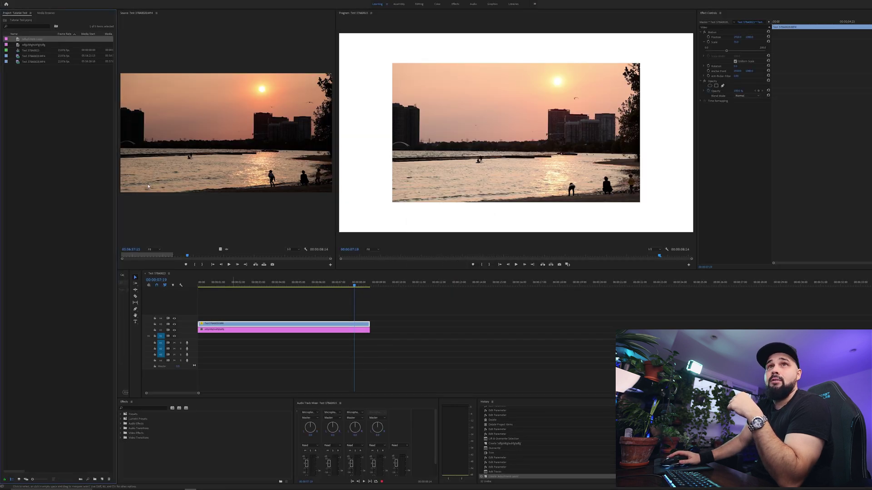
drag(32, 39, 370, 318)
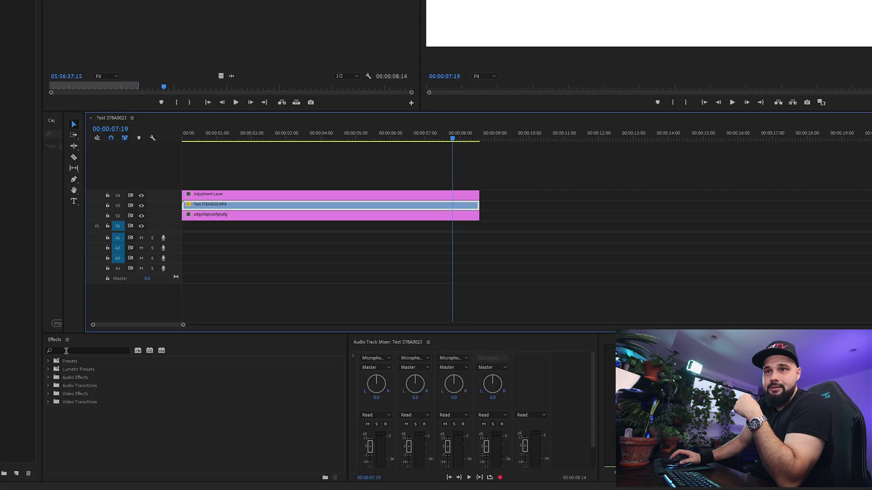
Search effects for 'lumetri' and drop Lumetri Color onto the V4 adjustment layer
click(66, 350)
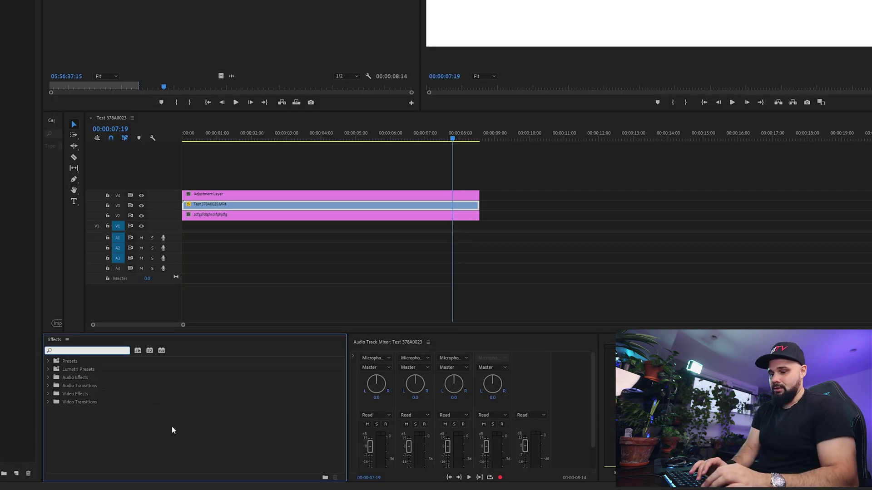
text(lumetri)
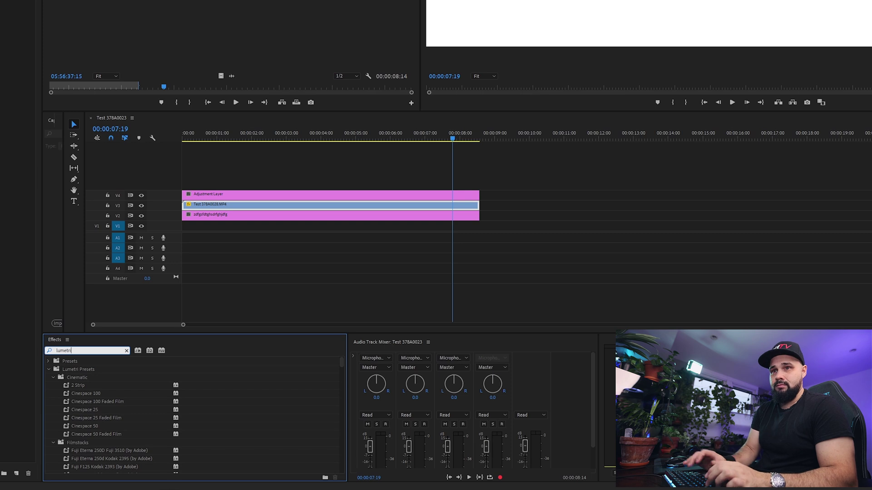
scroll(197, 421, down, 2)
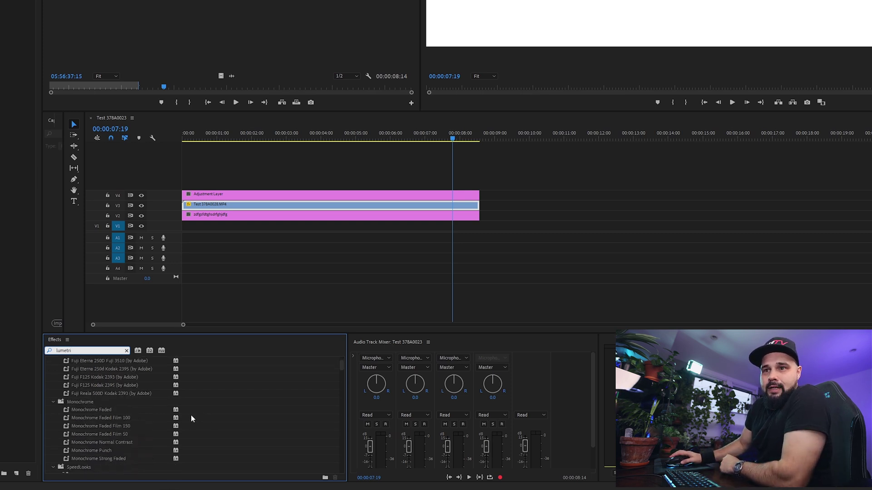
scroll(191, 418, down, 15)
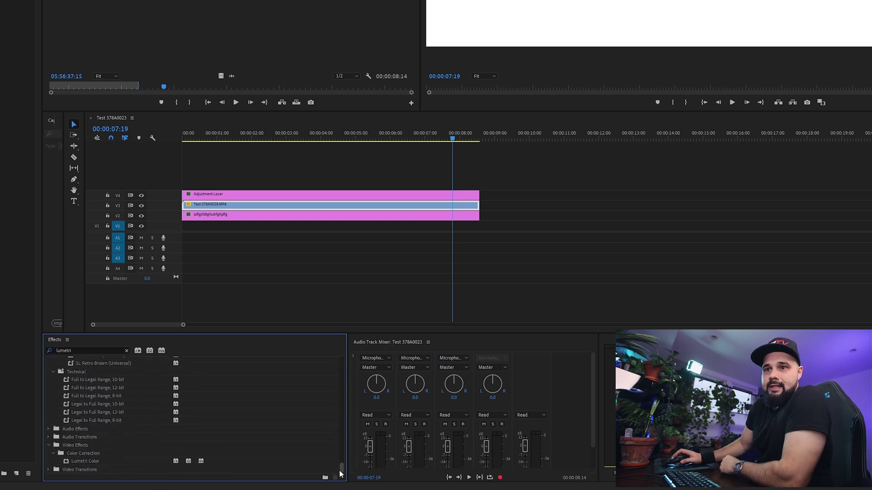
click(76, 462)
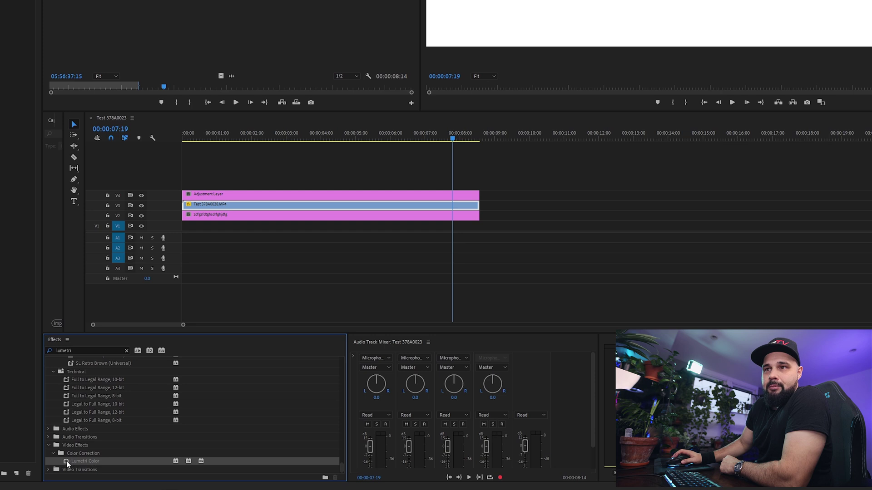
drag(66, 461, 297, 195)
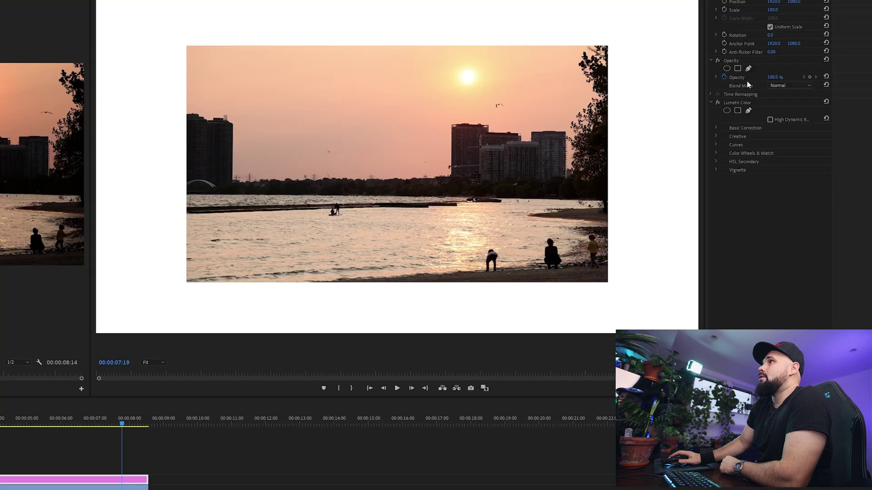
In Lumetri Basic Correction, set Temperature 49.8, Exposure -0.1 and Contrast -66.8
click(737, 102)
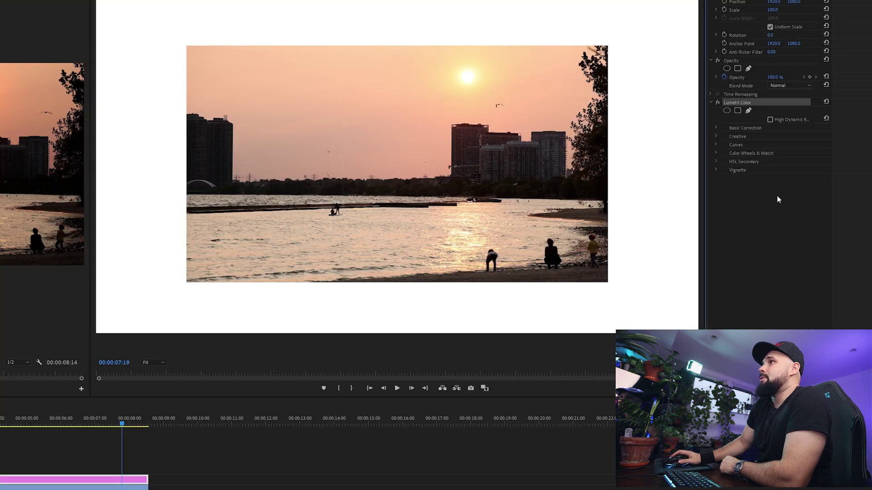
click(713, 126)
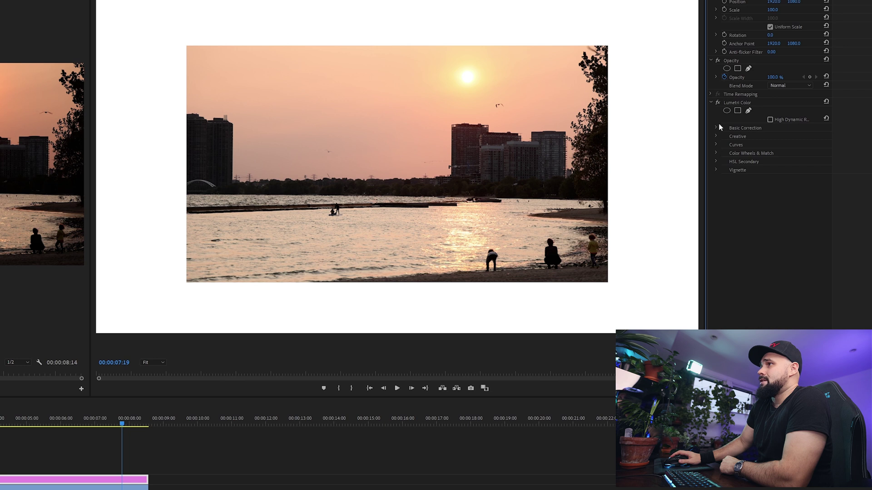
click(716, 127)
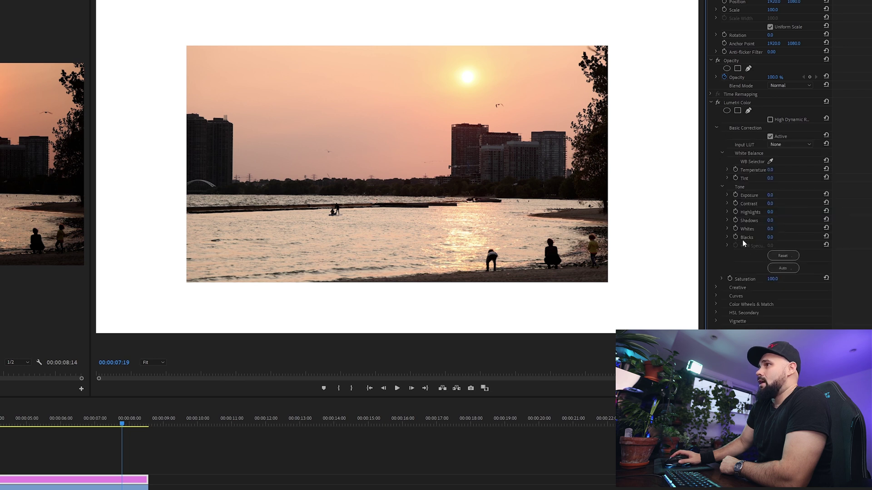
click(726, 169)
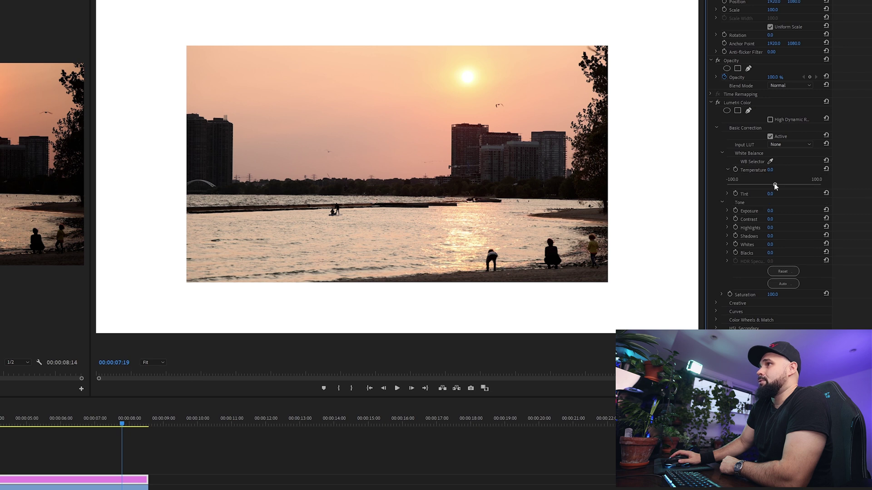
drag(772, 185, 781, 185)
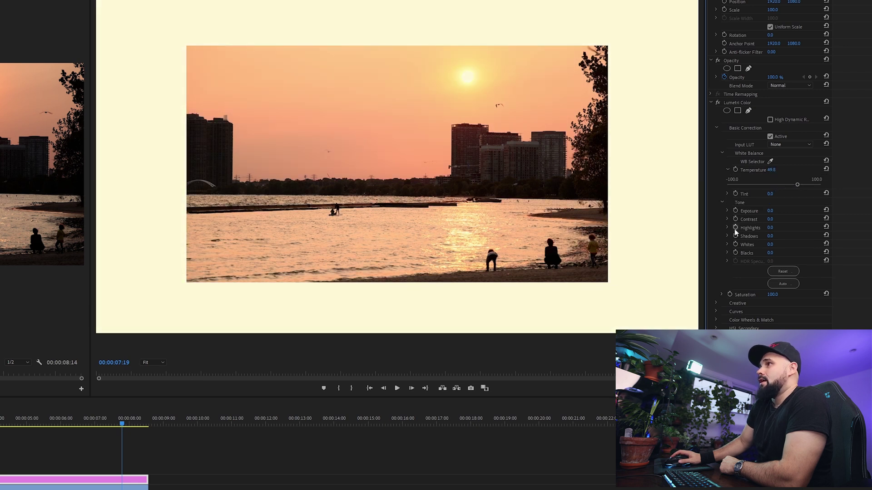
click(728, 211)
mouse_move(771, 226)
mouse_down()
mouse_move(758, 222)
mouse_move(772, 224)
mouse_up()
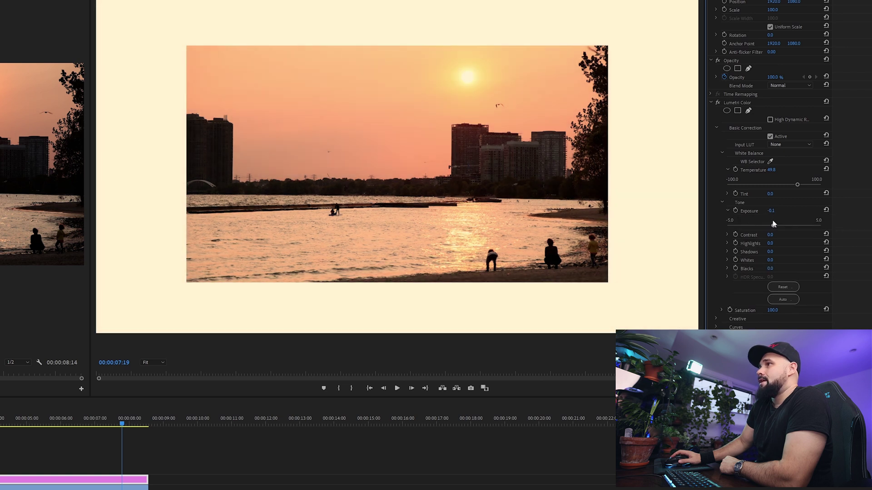
click(728, 235)
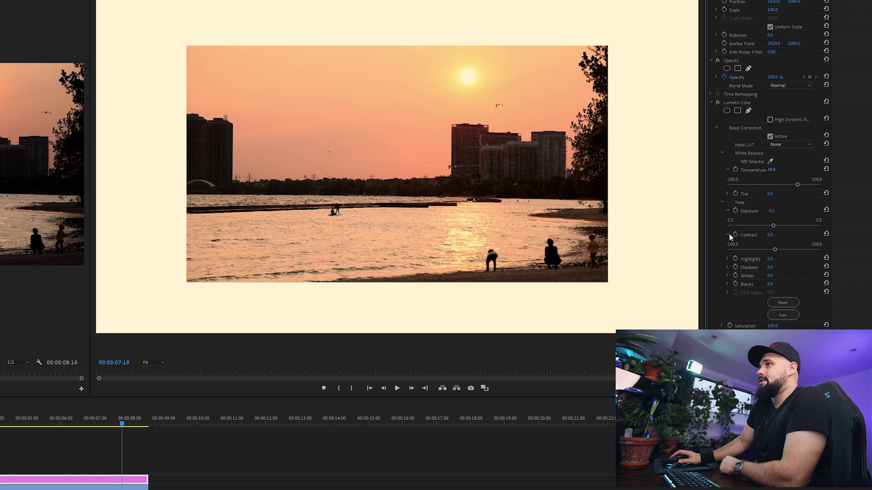
drag(774, 249, 822, 250)
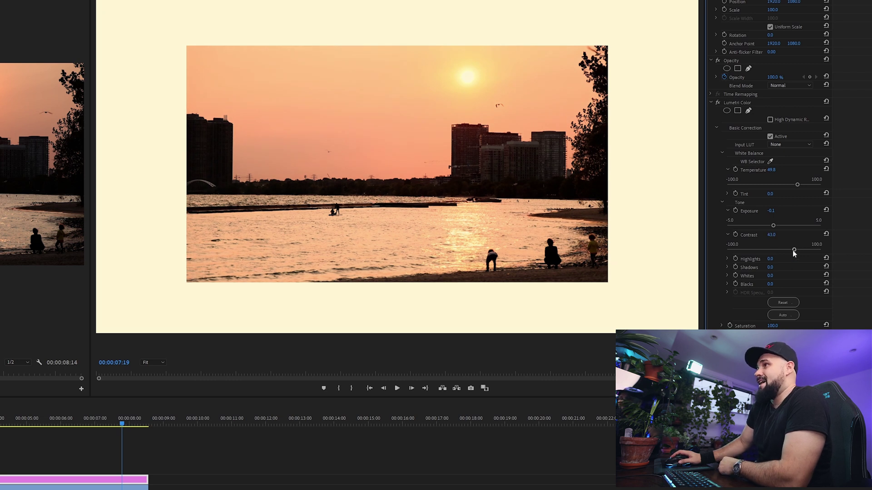
drag(791, 250, 743, 253)
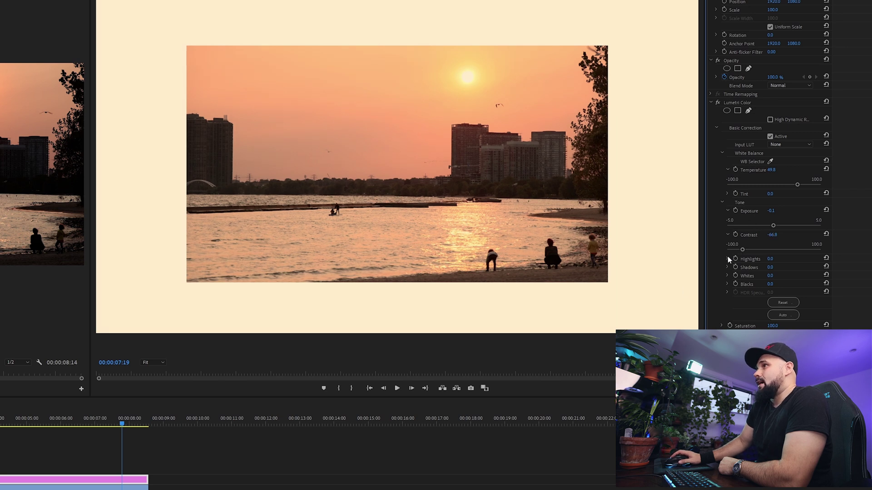
Pull Highlights to -49.8, Shadows to -4.7 and Blacks to -19.1
click(728, 259)
drag(775, 274, 750, 274)
click(727, 283)
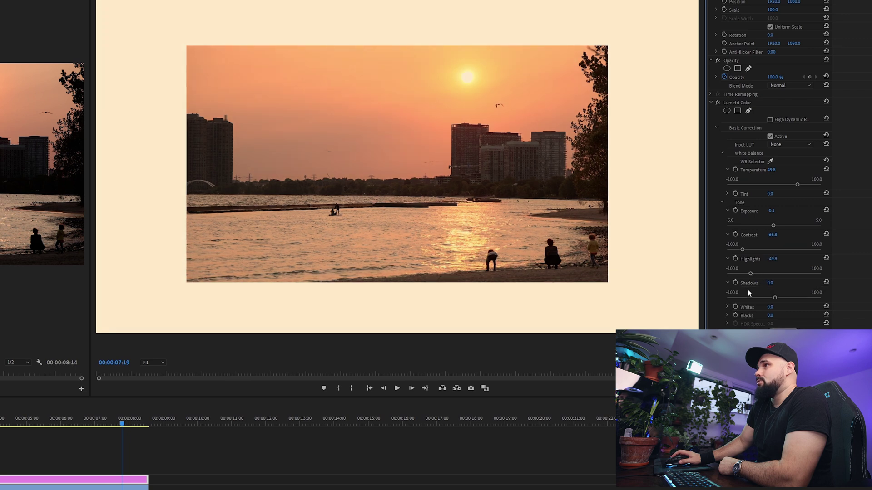
drag(775, 299, 786, 299)
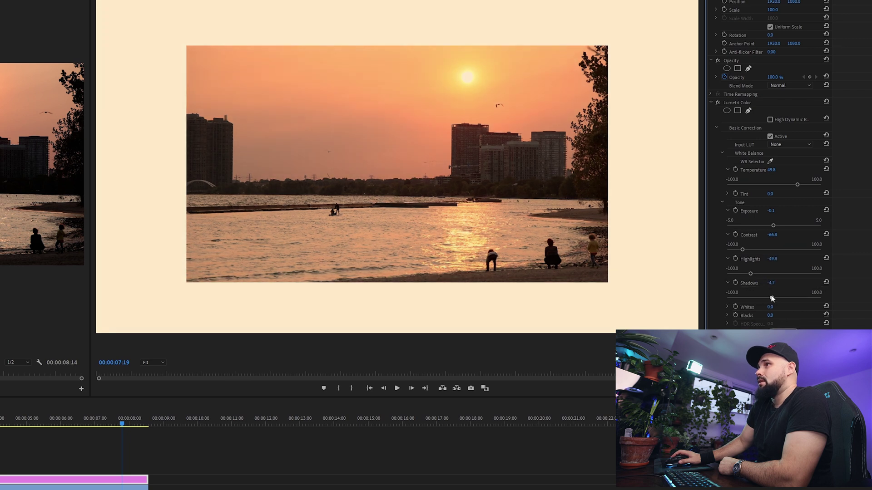
click(727, 316)
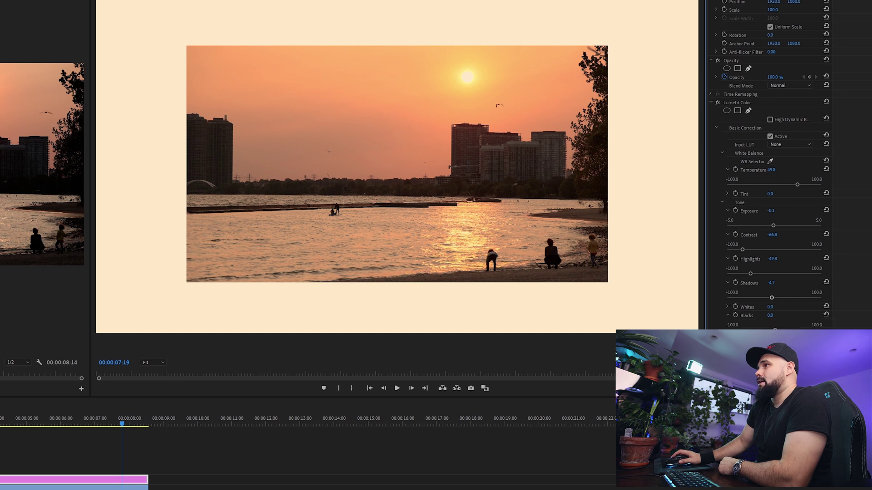
mouse_move(772, 330)
mouse_down()
mouse_move(755, 329)
mouse_move(762, 330)
mouse_up()
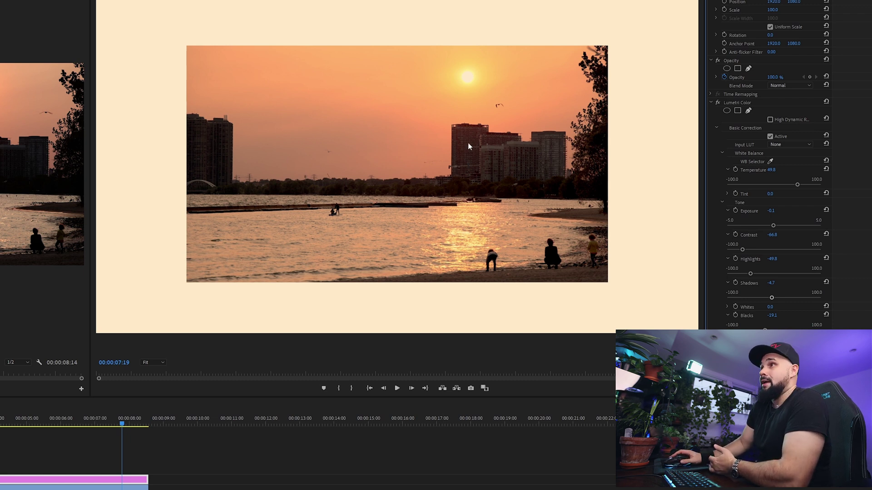
click(712, 102)
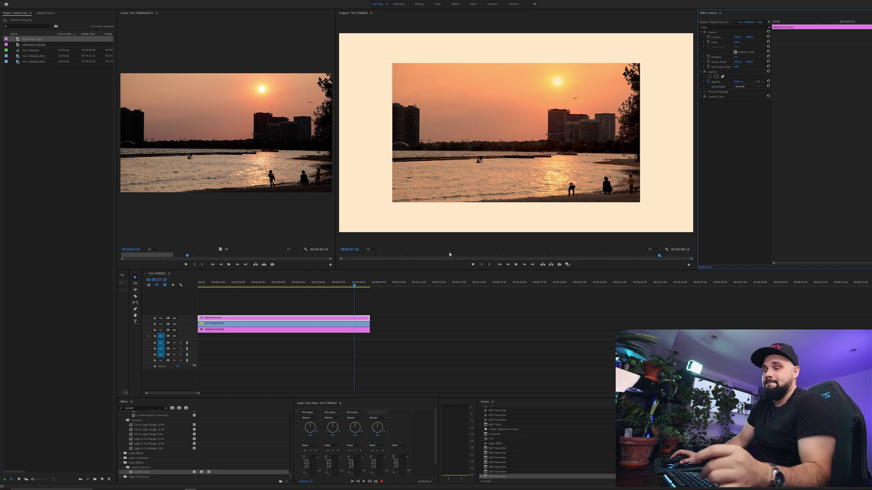
key(grave)
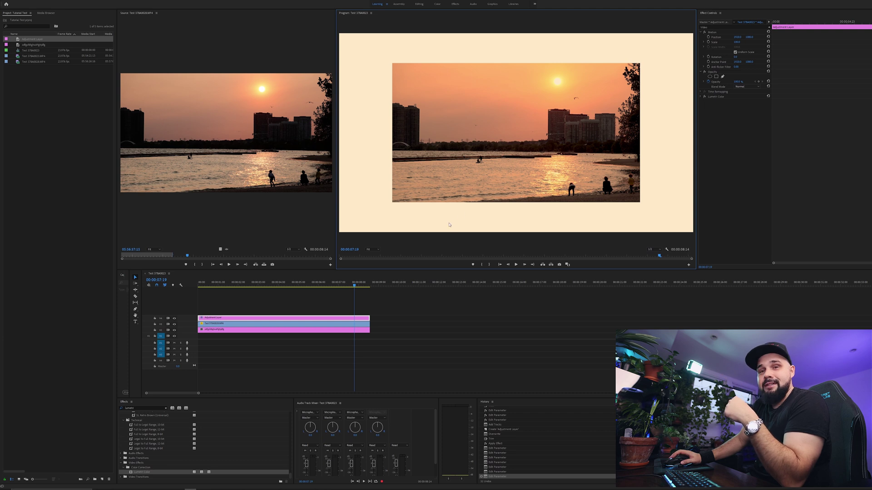
click(696, 218)
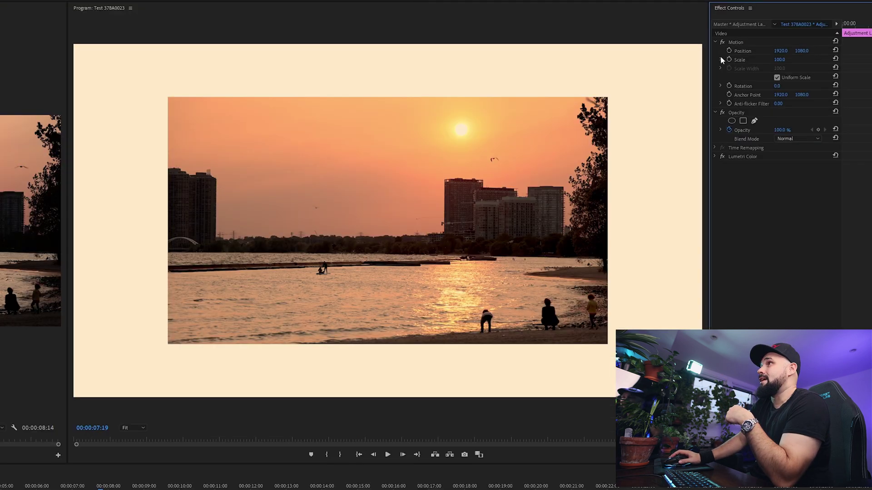
Set the adjustment layer's Motion Scale to 70
click(704, 41)
click(780, 60)
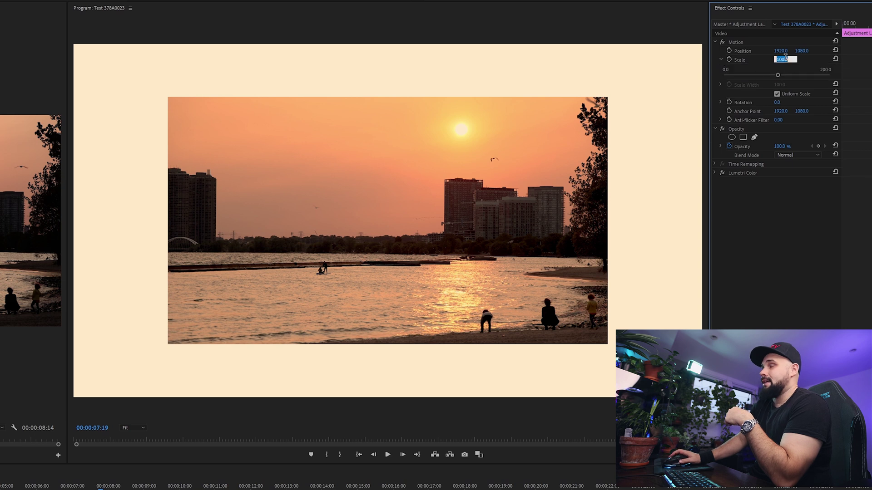
text(70)
key(Return)
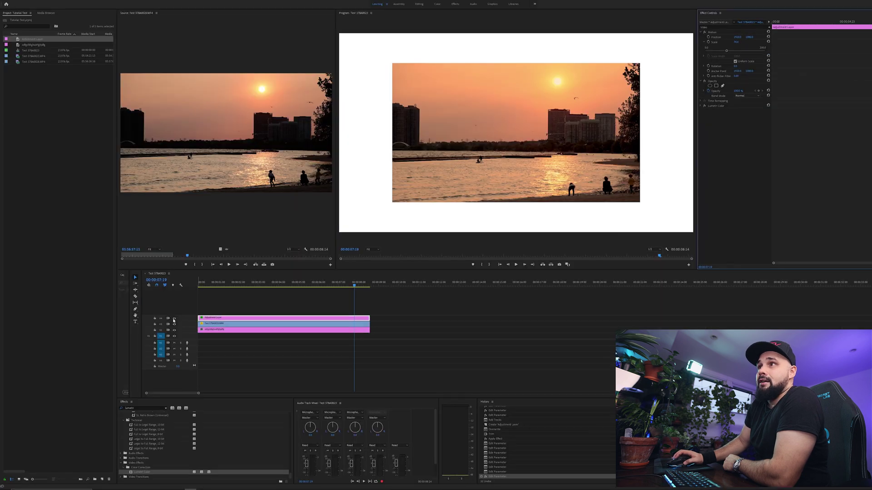
Toggle V4's track output off and on to compare the grade, leaving it on
click(174, 318)
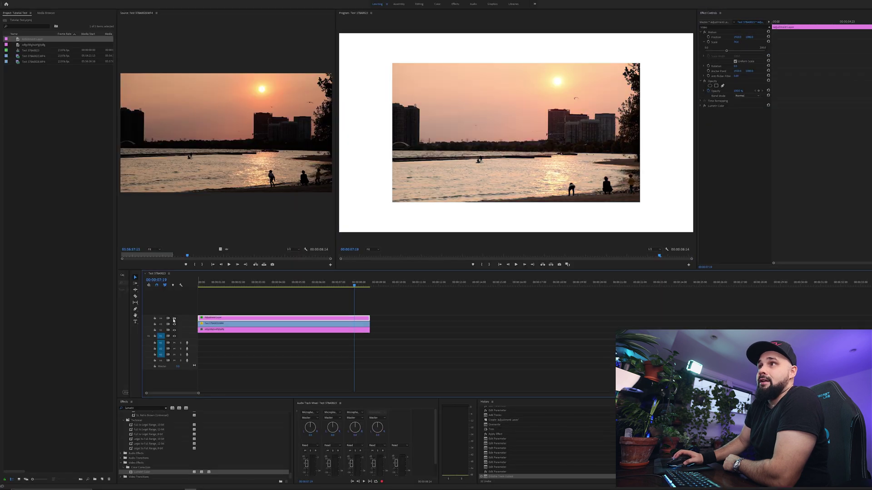
click(174, 319)
click(174, 319)
click(174, 319)
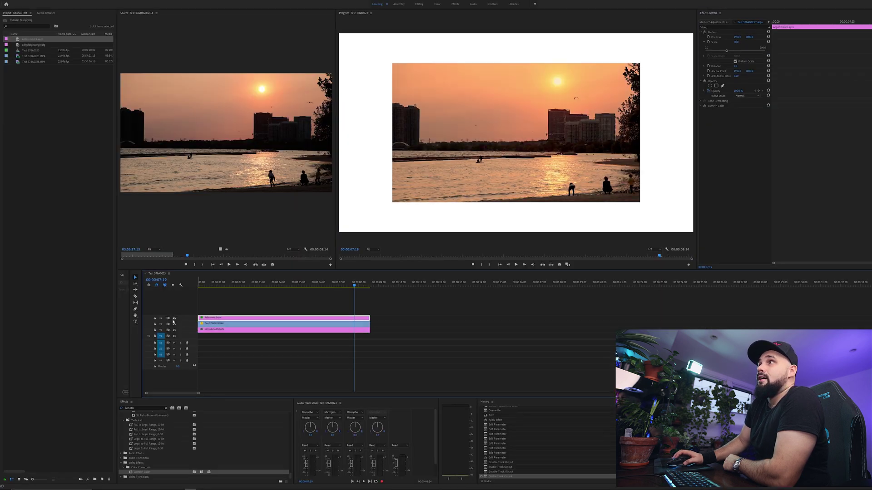
click(174, 319)
click(174, 319)
key(Home)
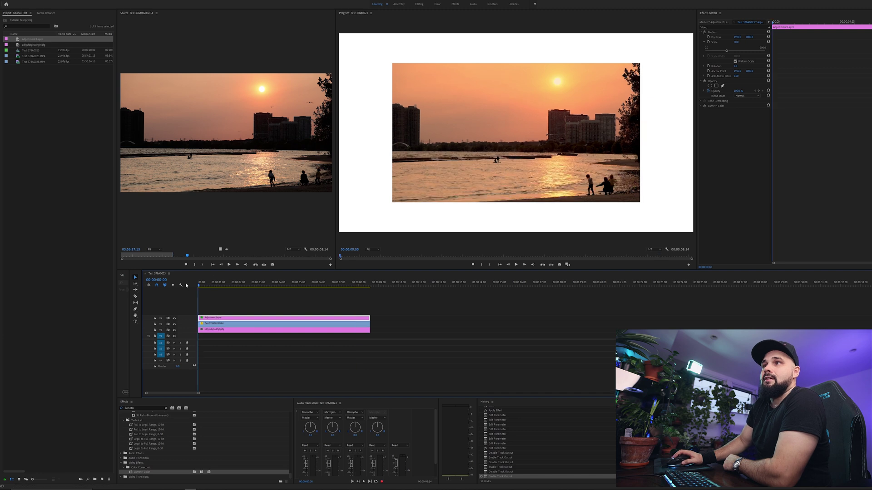
key(grave)
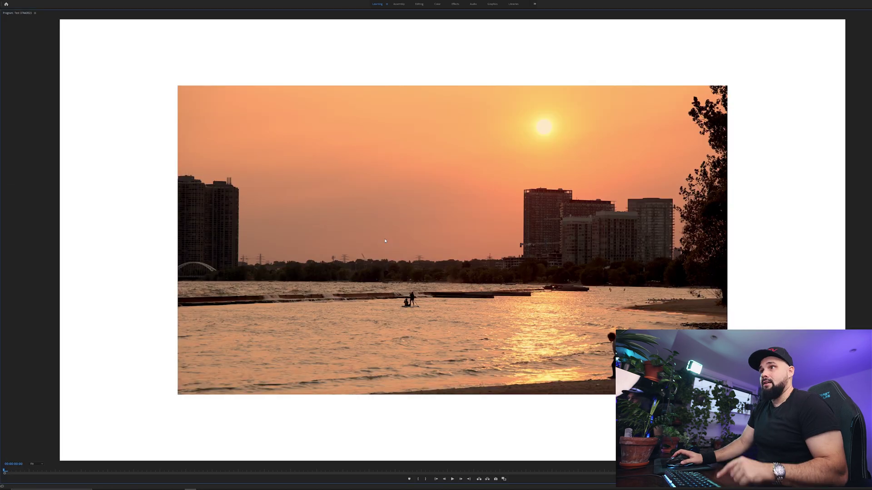
key(space)
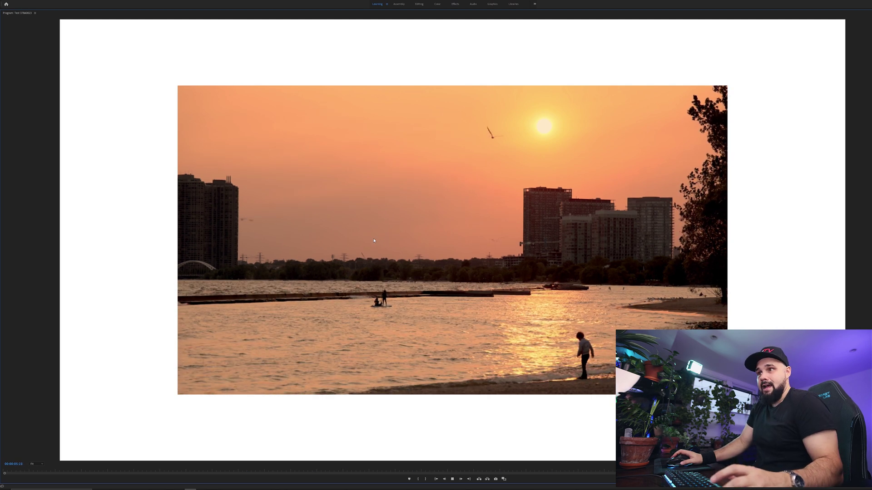
key(grave)
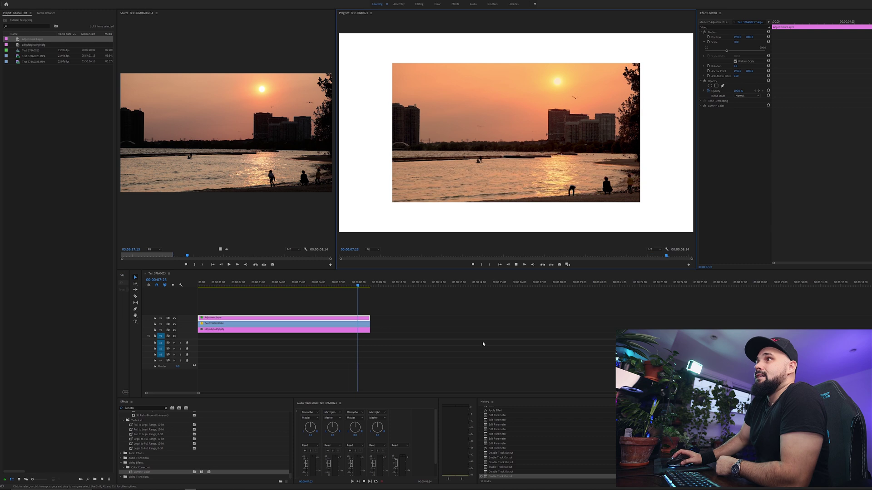
click(203, 286)
key(space)
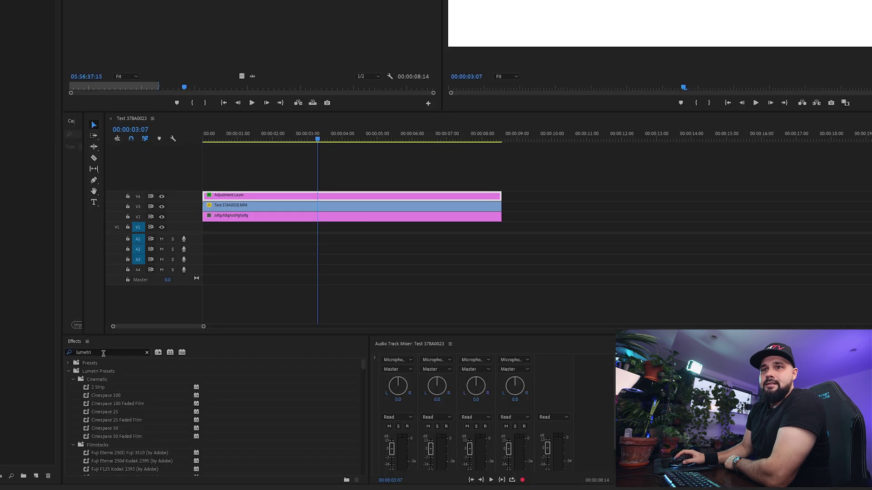
Search effects for 'crop' and apply Crop to the sunset clip on V3
double_click(141, 408)
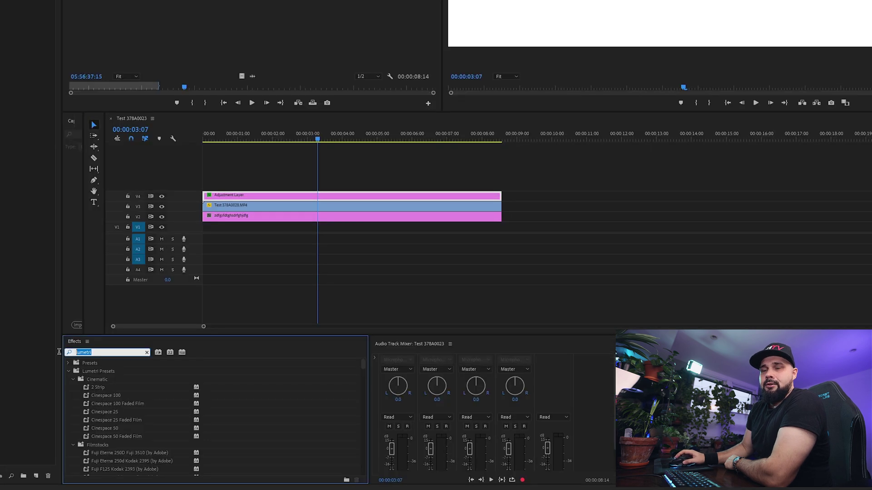
text(crop)
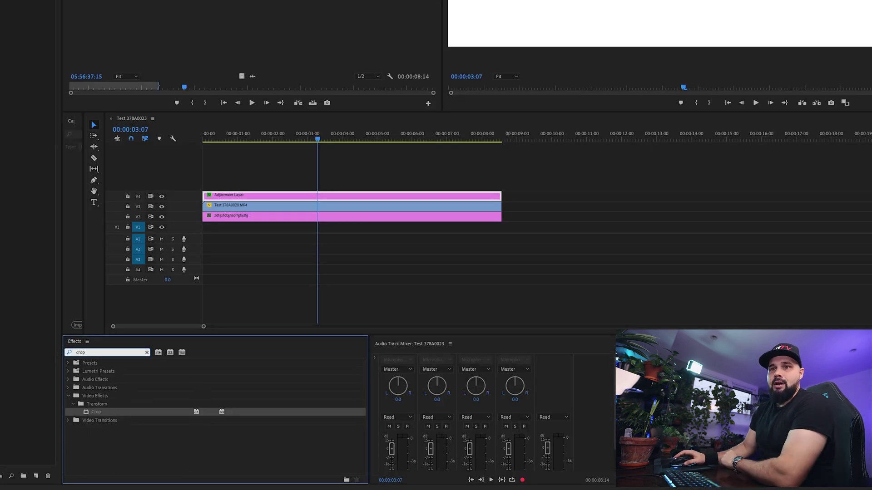
drag(89, 414, 333, 207)
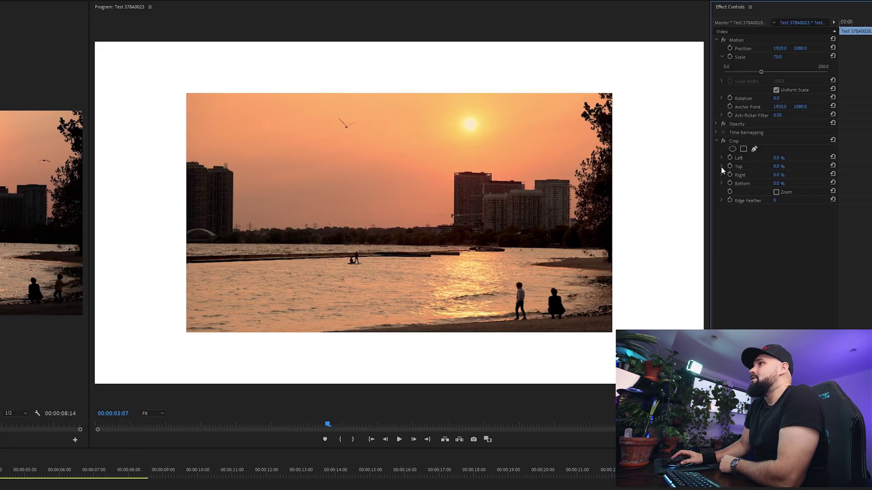
Set the crop to Top 25.9% and Bottom 24.3%
click(703, 105)
drag(728, 183, 751, 181)
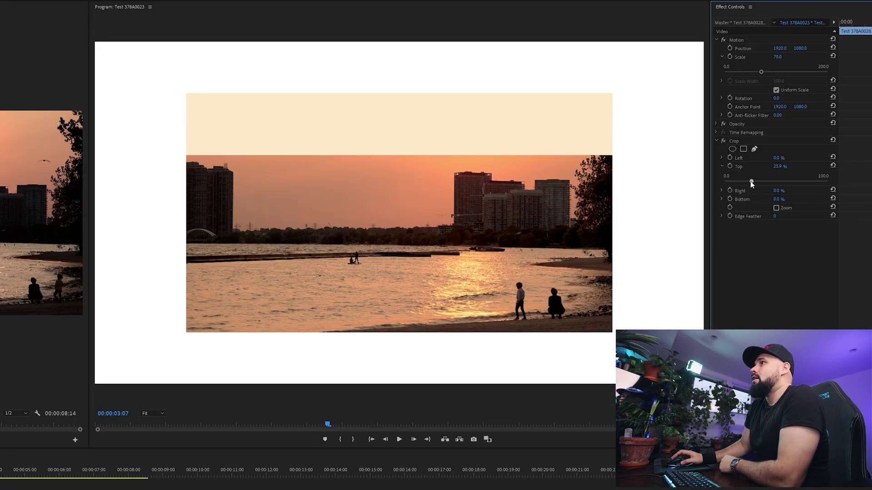
click(722, 198)
drag(726, 214, 749, 216)
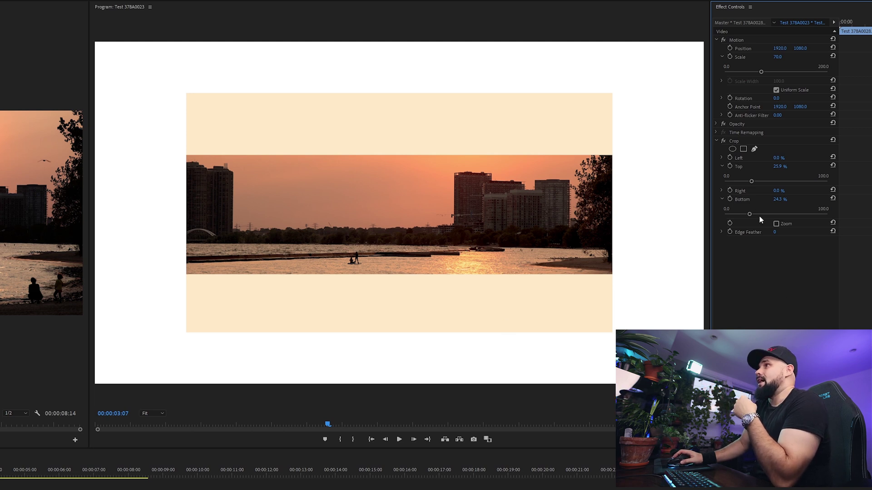
click(717, 141)
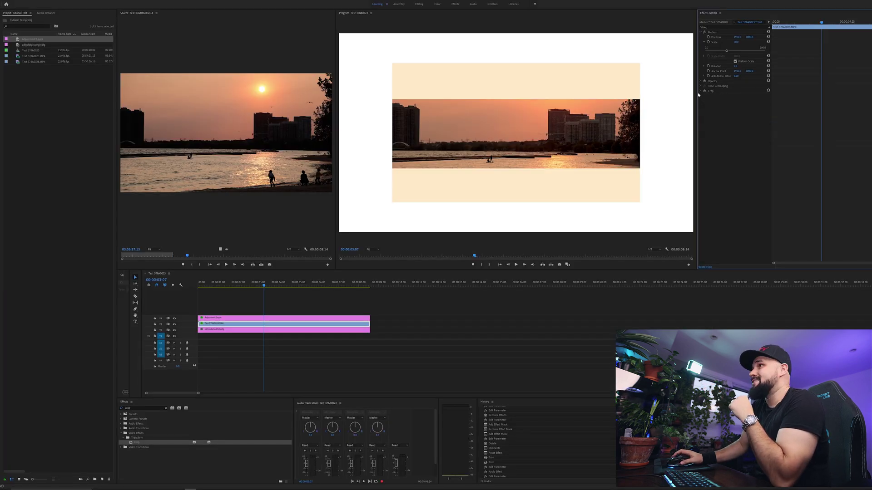
click(280, 318)
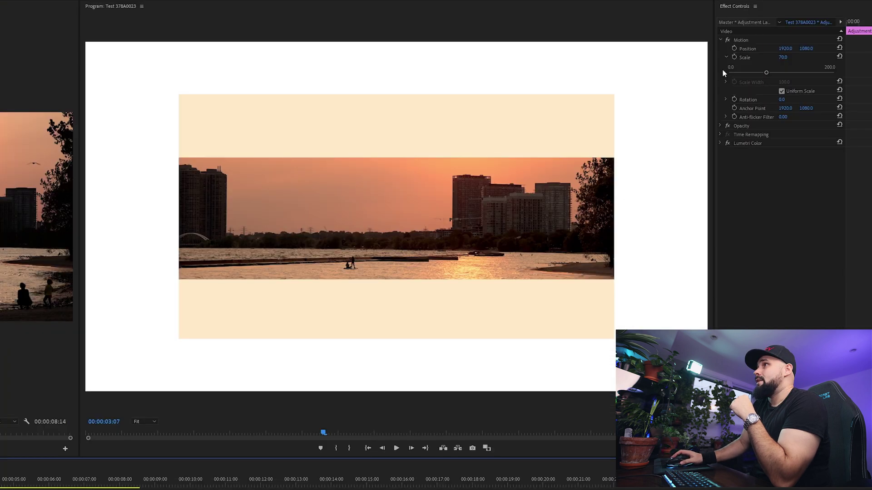
Add a rectangle opacity mask to the adjustment layer and drag its four corners to the cropped image's corners
click(721, 126)
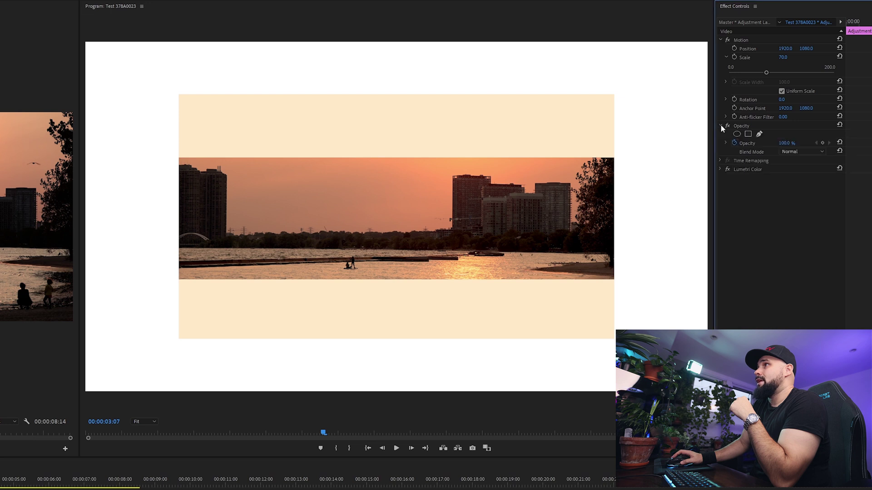
click(748, 134)
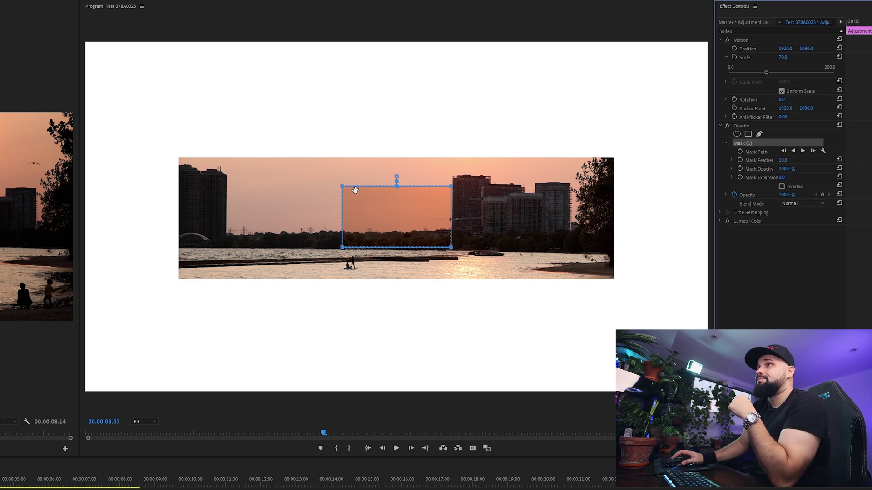
drag(342, 188, 181, 161)
drag(342, 247, 187, 275)
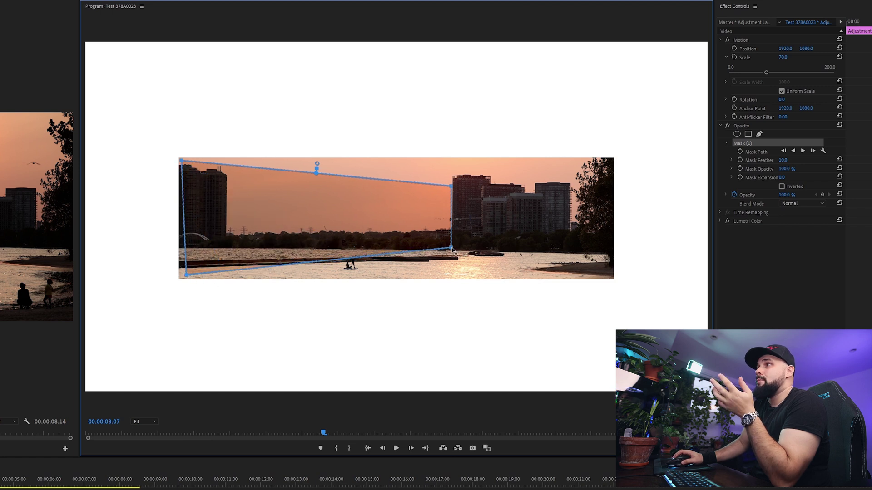
drag(452, 250, 607, 275)
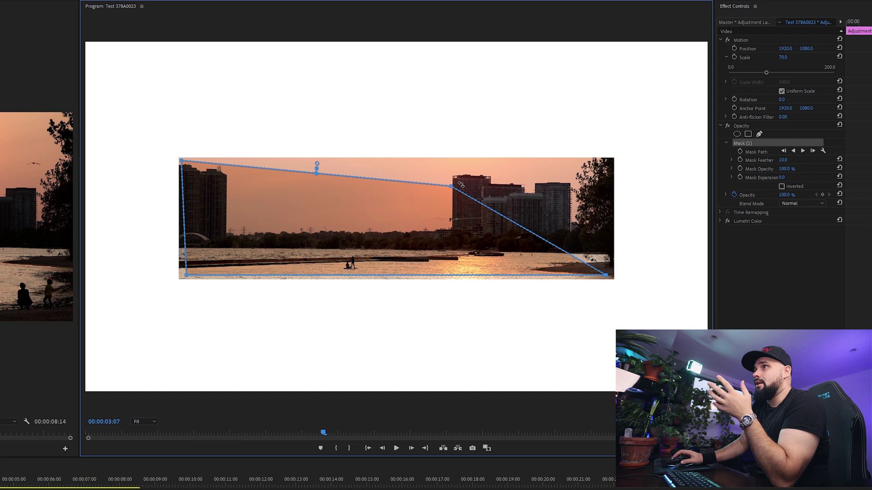
drag(456, 188, 607, 164)
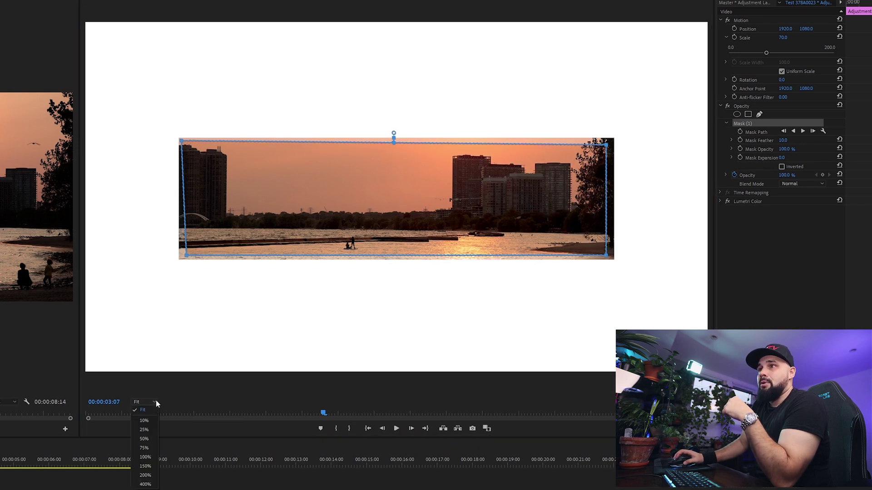
Zoom the preview to 100% then 400% and align the mask's top-left corner exactly with the image
click(154, 402)
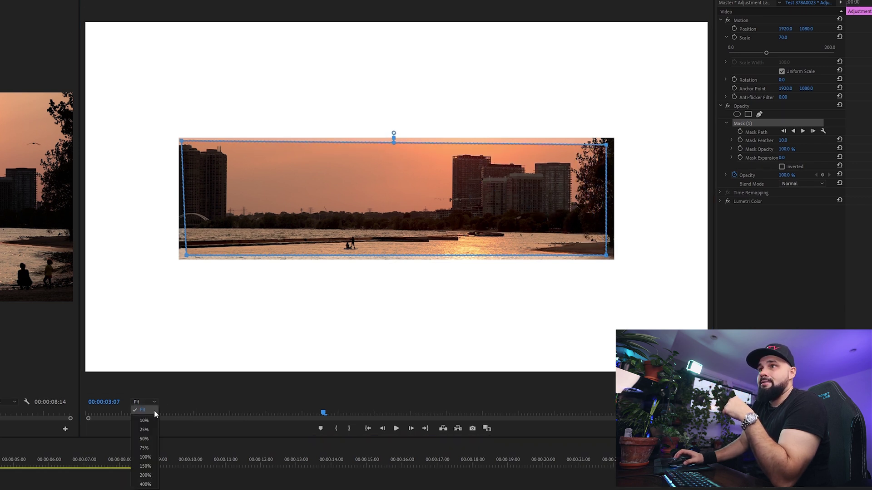
click(152, 459)
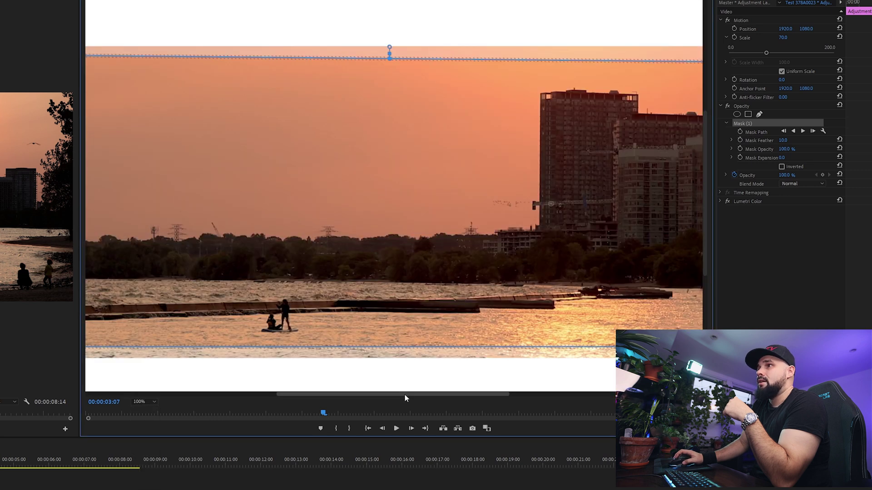
drag(405, 394, 256, 398)
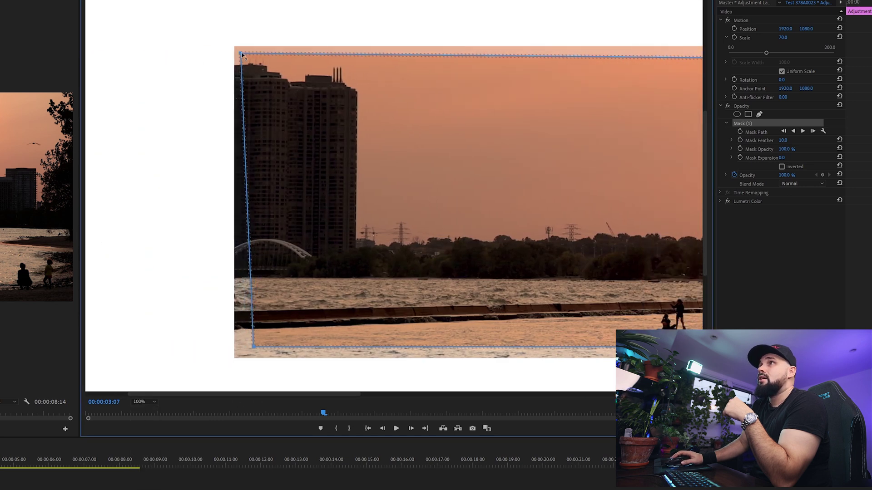
drag(241, 54, 236, 48)
click(152, 402)
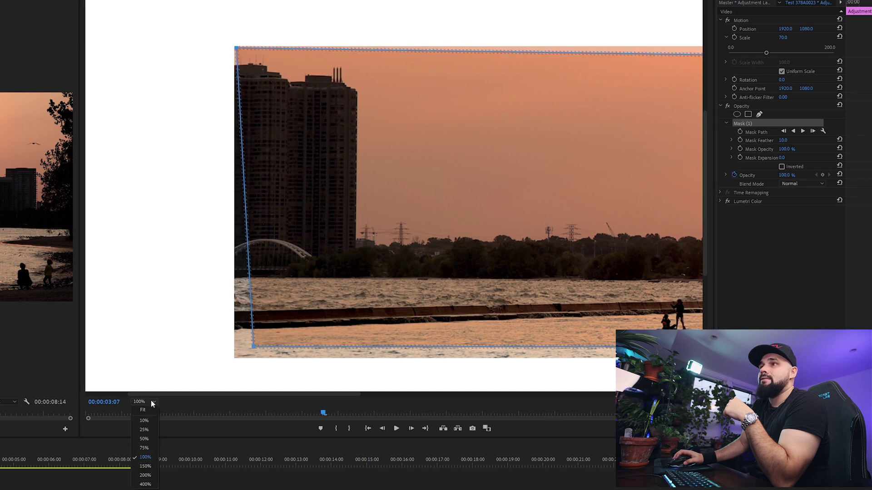
click(145, 484)
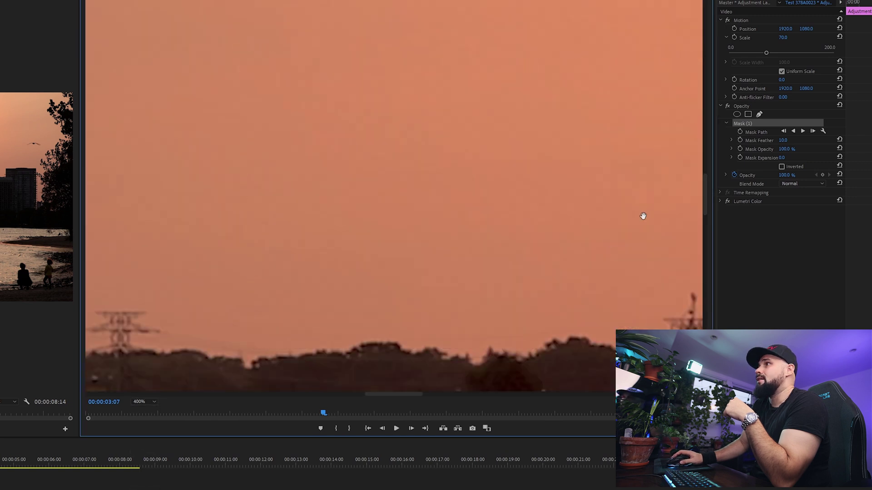
drag(704, 190, 705, 128)
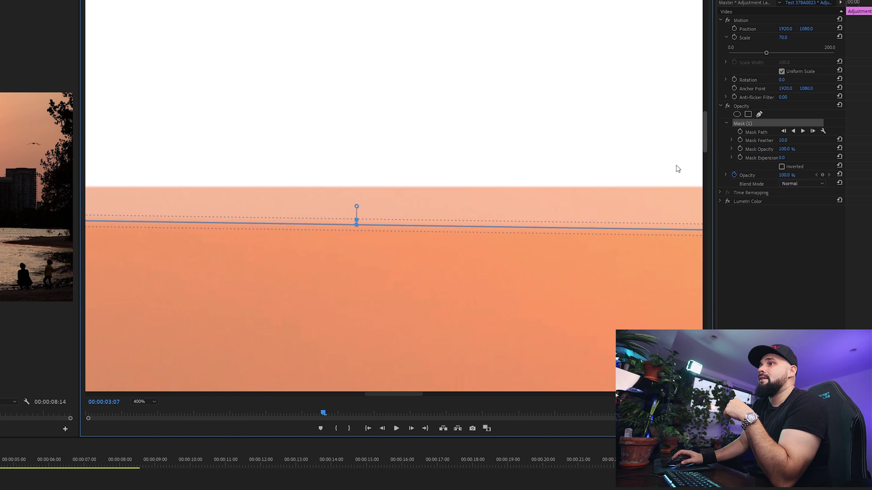
drag(380, 393, 184, 396)
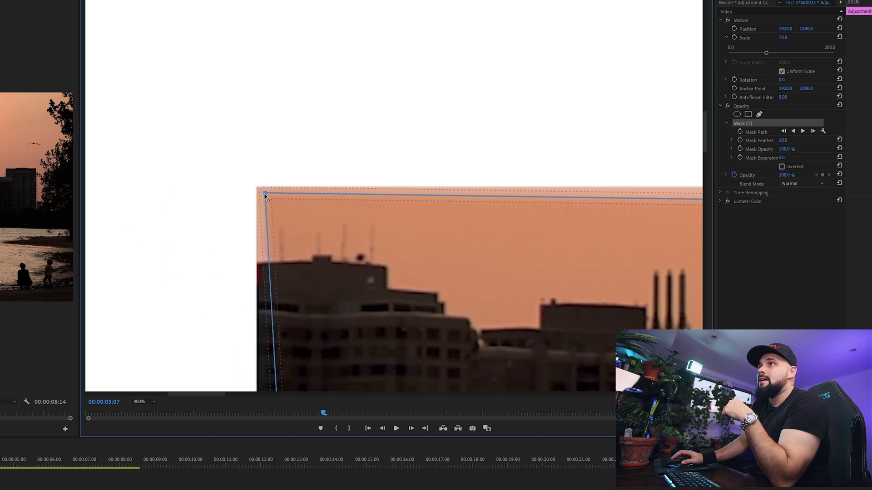
drag(265, 194, 257, 191)
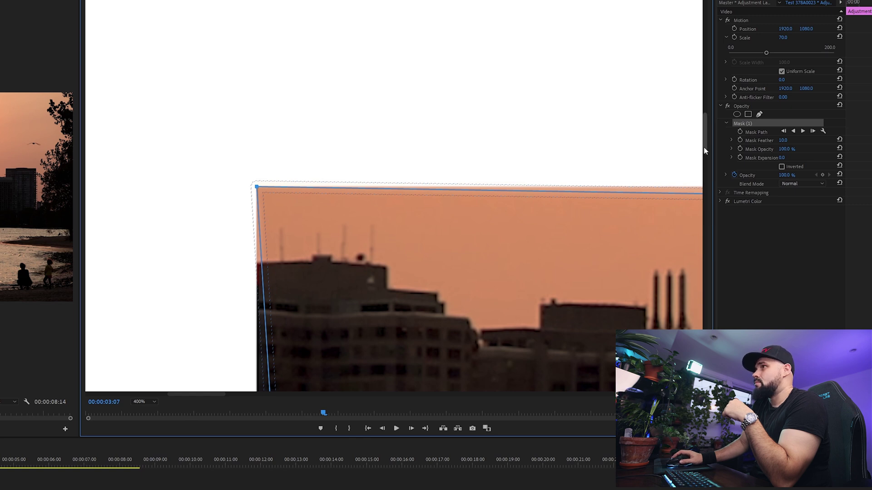
Align the bottom-left, bottom-right and top-right mask corners precisely, then set the preview back to Fit
drag(704, 150, 702, 254)
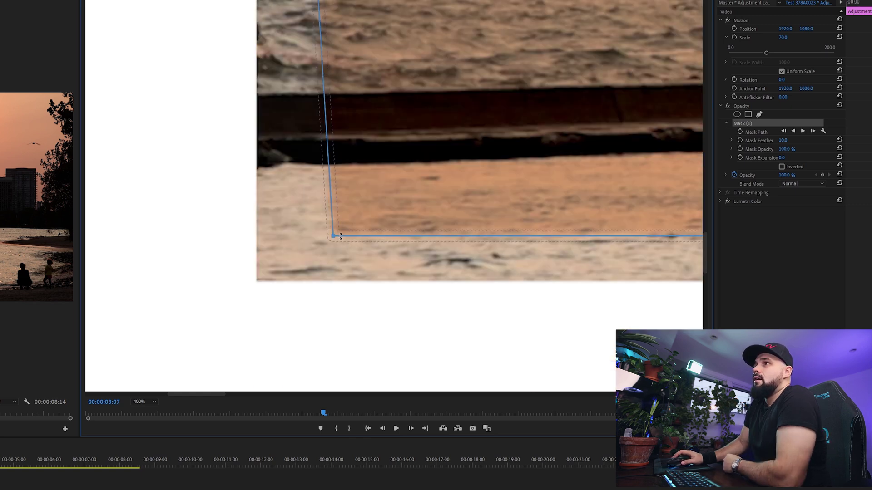
drag(333, 237, 256, 282)
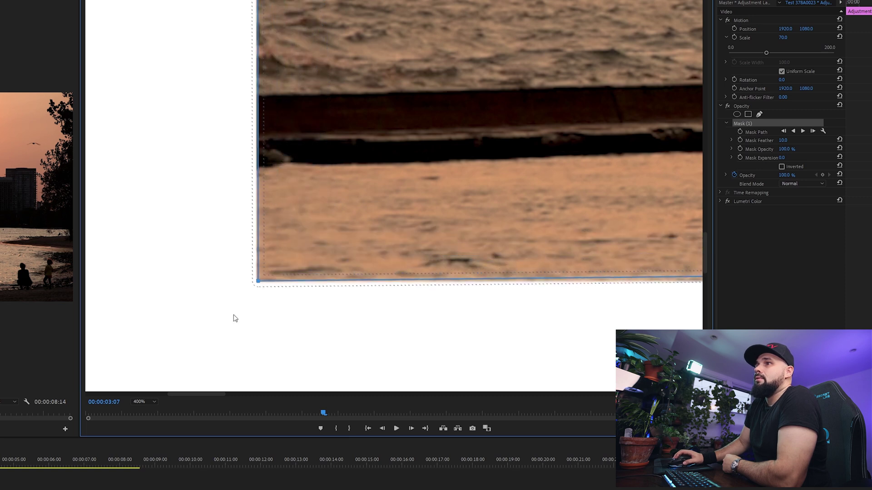
drag(196, 395, 592, 394)
drag(289, 237, 372, 284)
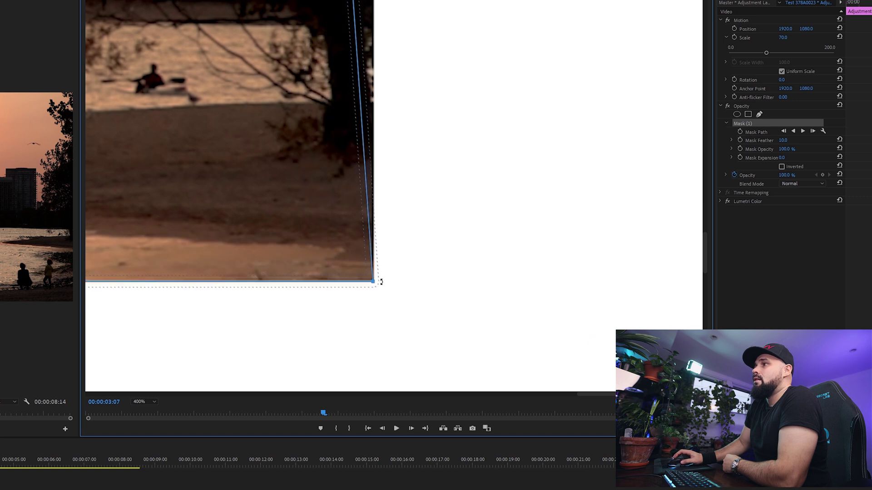
drag(703, 243, 706, 130)
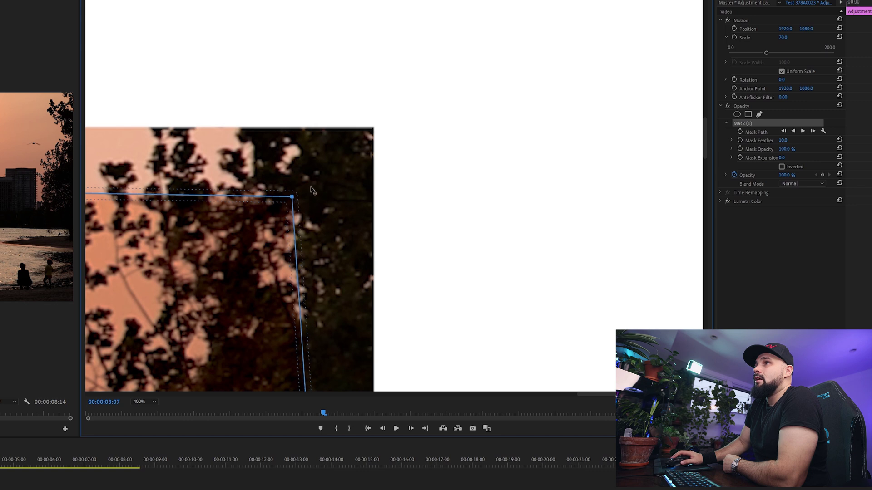
drag(291, 196, 374, 133)
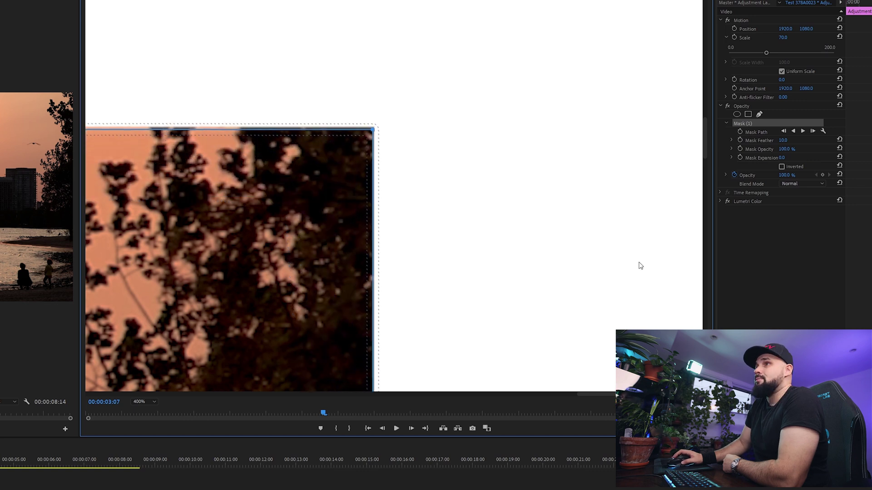
click(143, 402)
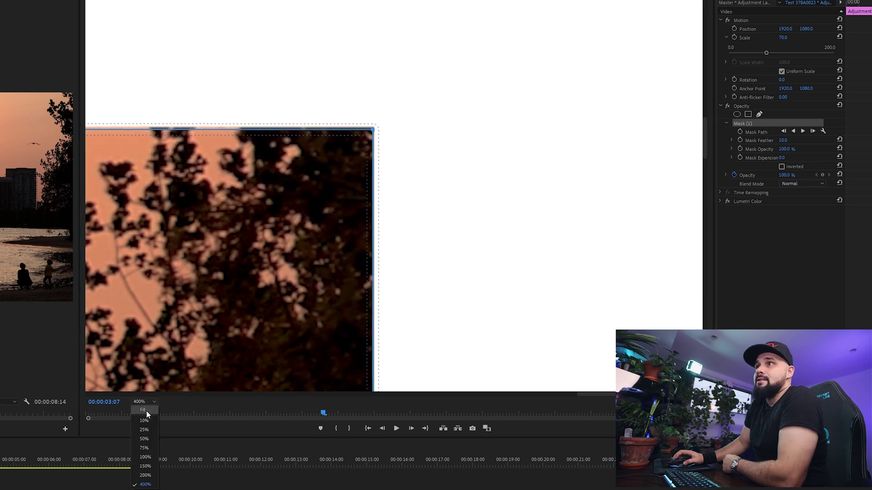
click(143, 410)
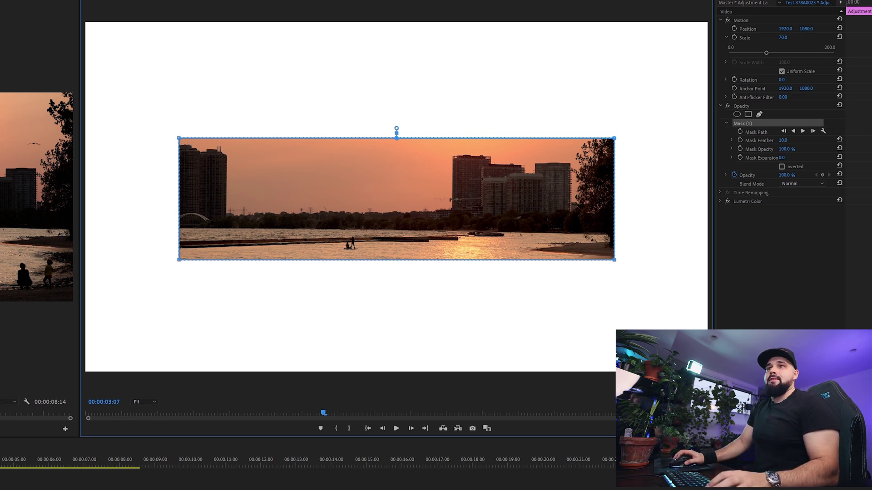
key(Home)
key(space)
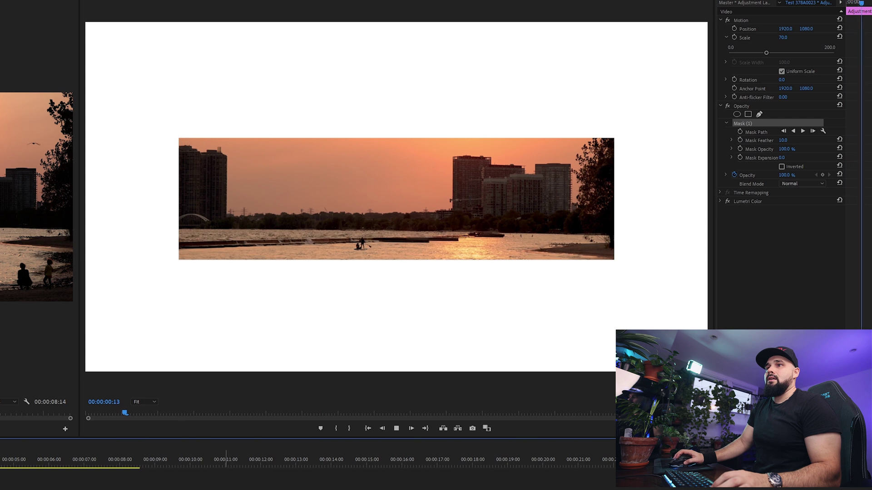